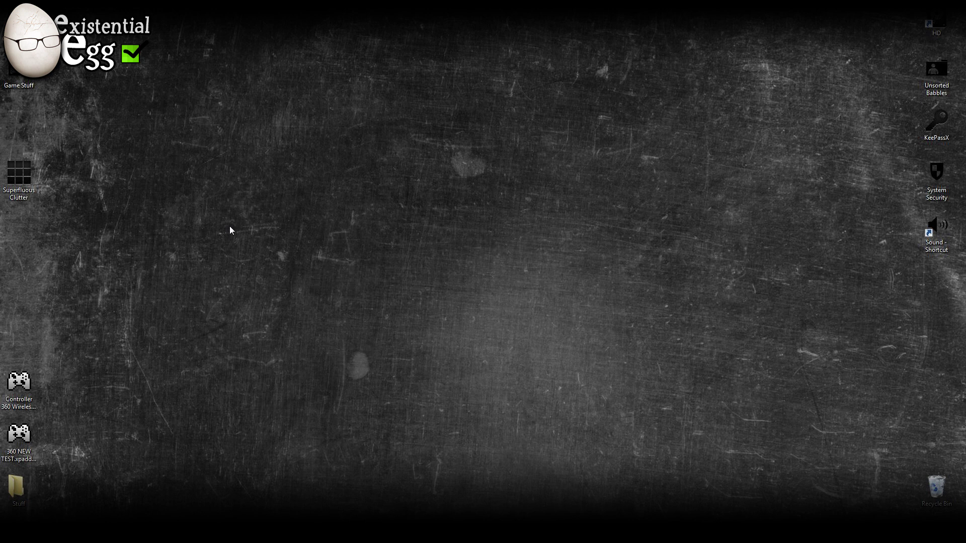
# Open the Windows Start menu to show installed programs such as Steam and AutoHotkey.
pyautogui.press('super')
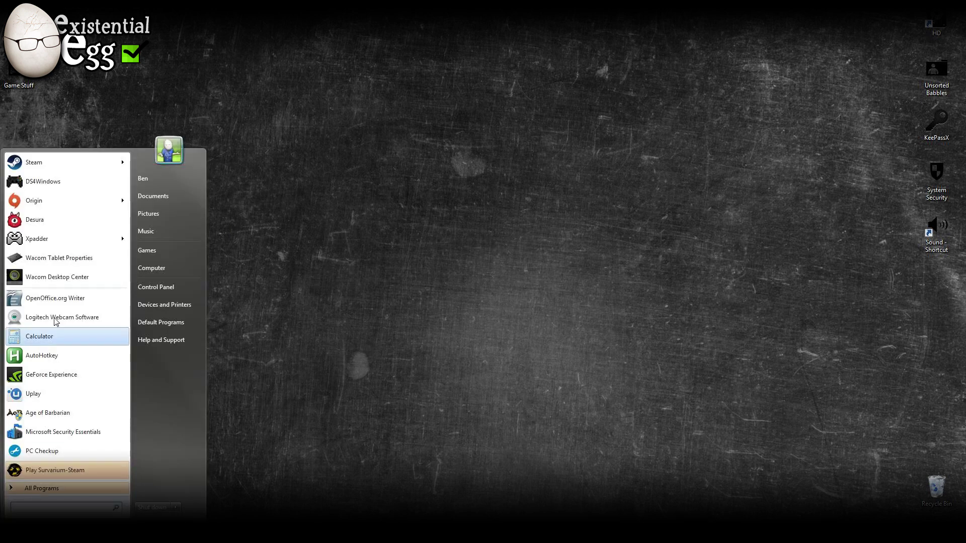
# Launch Xpadder from the Start menu, opening an empty untitled profile.
pyautogui.moveTo(18, 244)
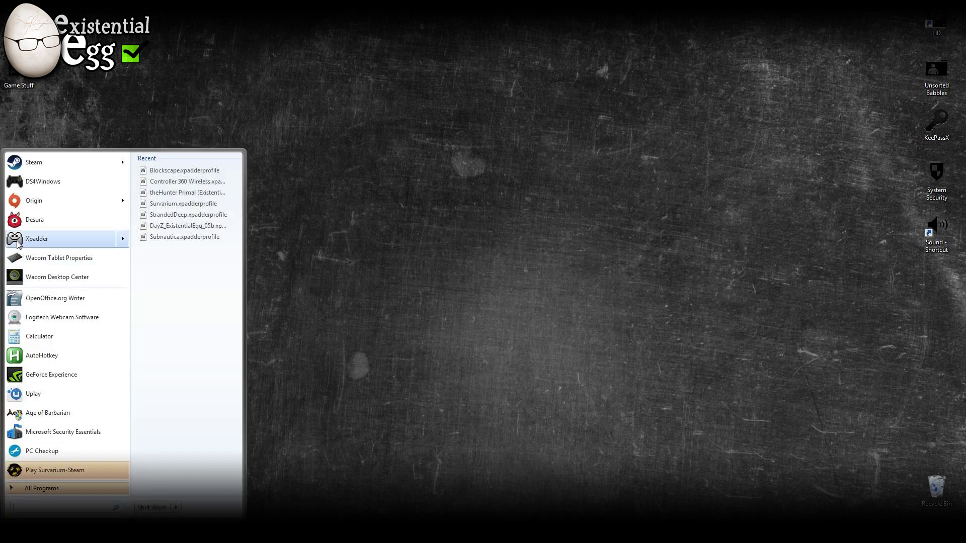
pyautogui.click(18, 244)
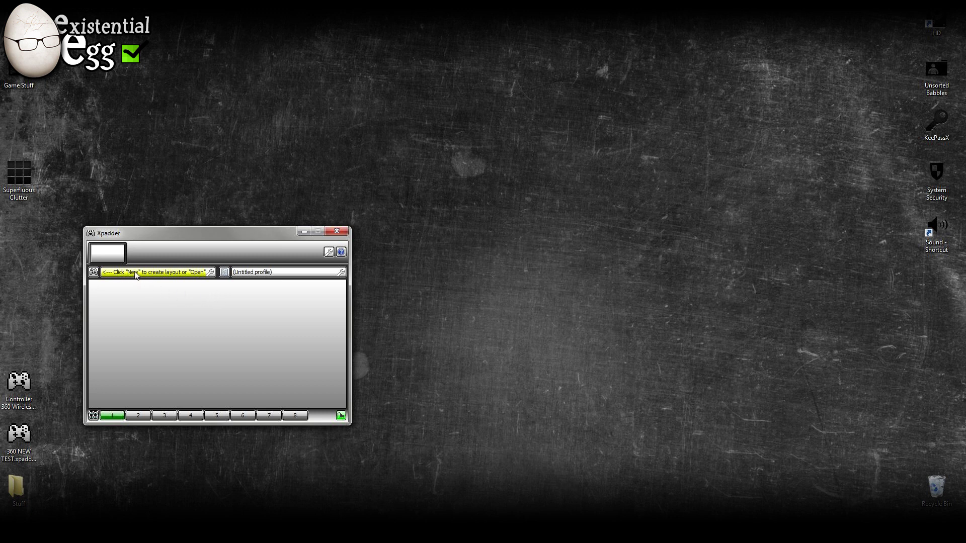
# Start a new Xpadder controller layout and move the Controller Settings dialog out of the way.
pyautogui.click(93, 272)
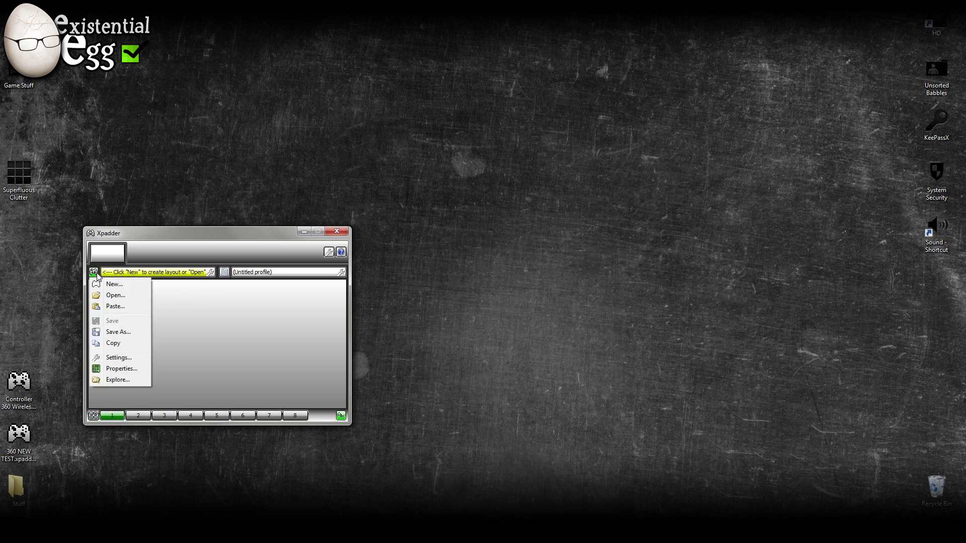
pyautogui.click(110, 284)
pyautogui.moveTo(395, 246); pyautogui.dragTo(419, 106)
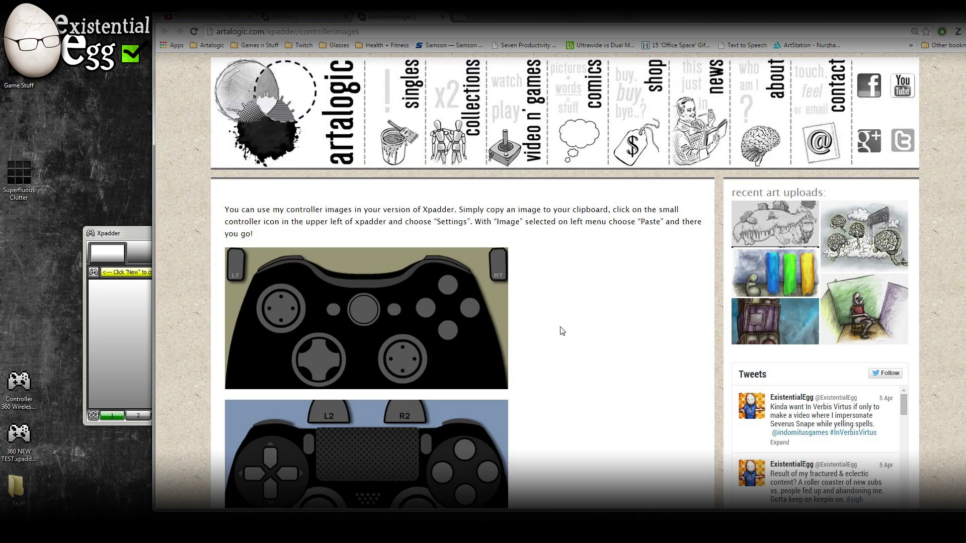
# Scroll the artalogic page down to the Xbox 360 controller picture and bring up its image menu.
pyautogui.scroll(-3, 551, 325)
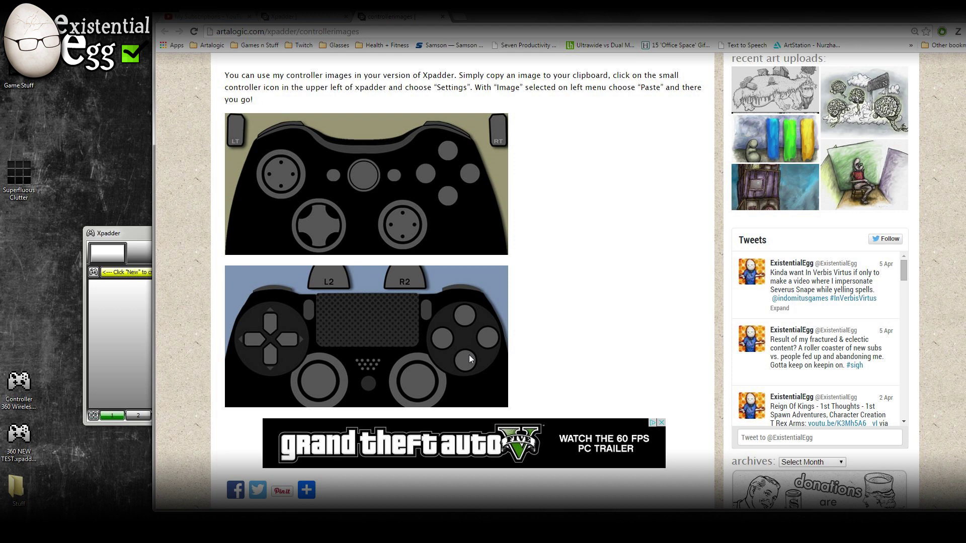
pyautogui.rightClick(394, 202)
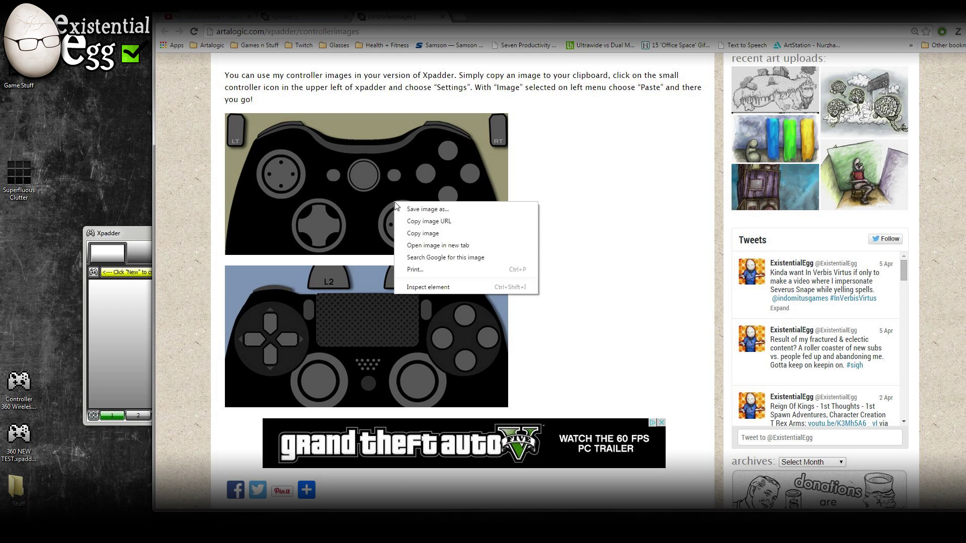
# Copy the Xbox 360 controller picture and paste it in as the layout image.
pyautogui.click(424, 234)
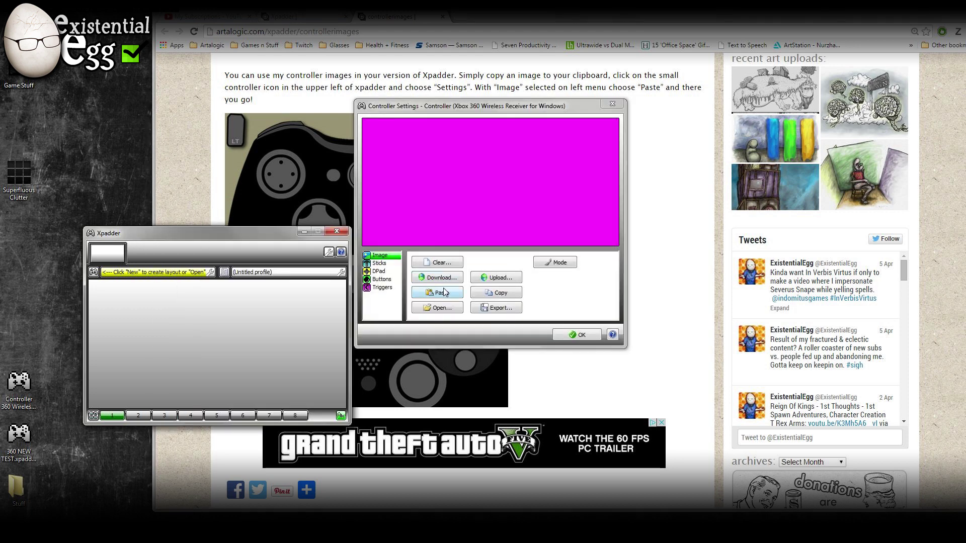
pyautogui.click(442, 294)
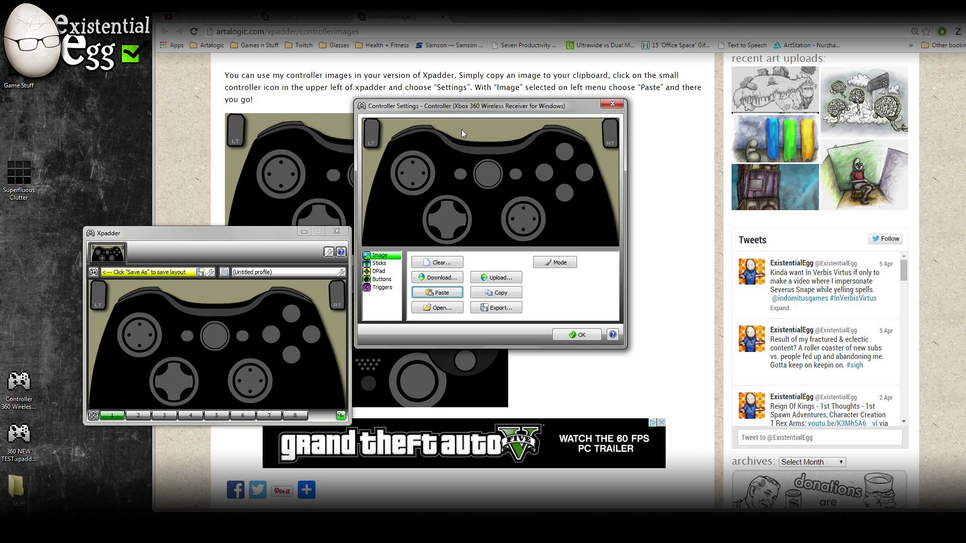
pyautogui.moveTo(457, 104); pyautogui.dragTo(387, 172)
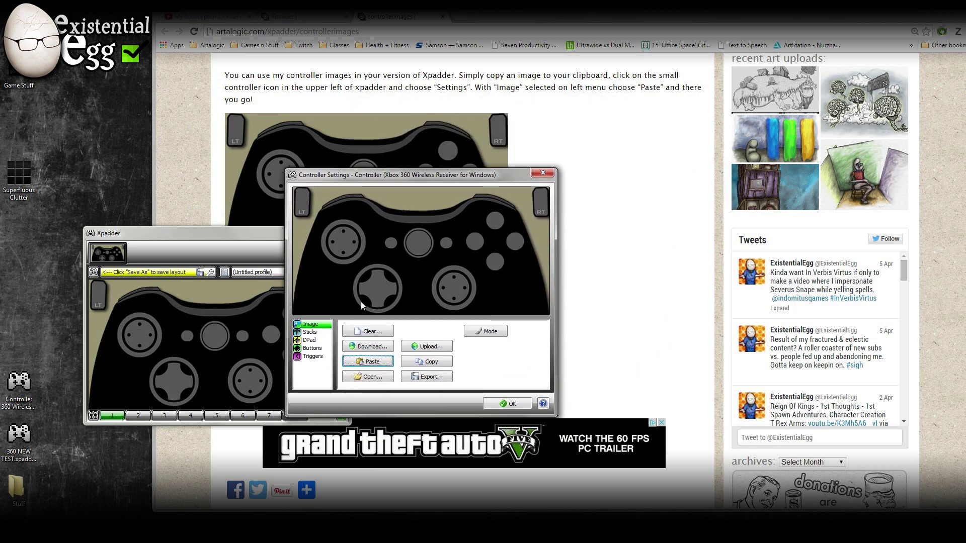
pyautogui.click(309, 333)
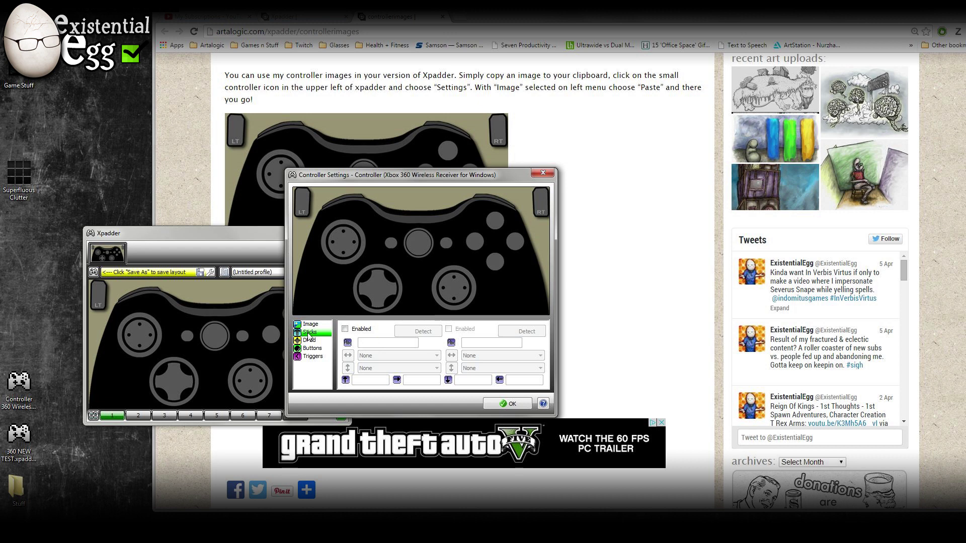
# Enable Stick 1 and Stick 2 and place them over the left and right thumbsticks.
pyautogui.click(345, 330)
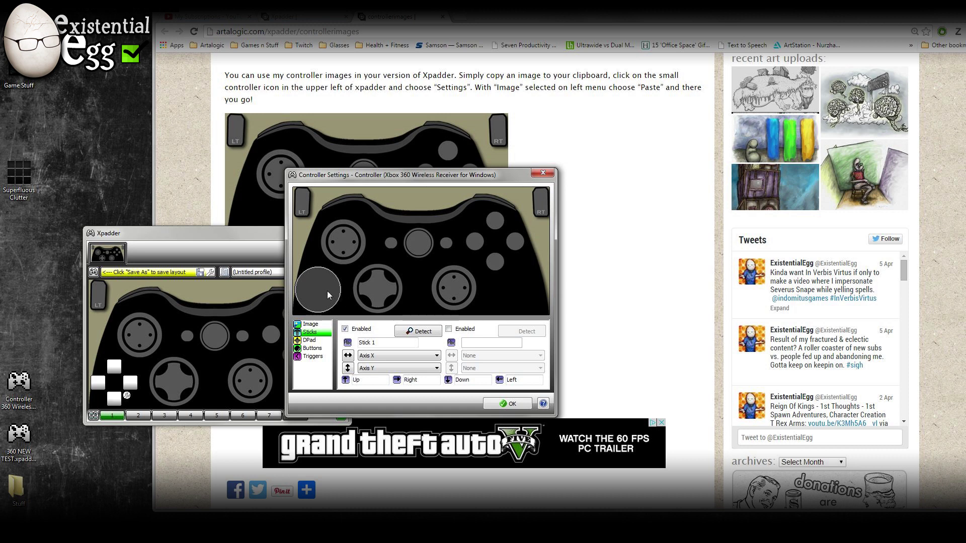
pyautogui.moveTo(327, 290); pyautogui.dragTo(354, 247)
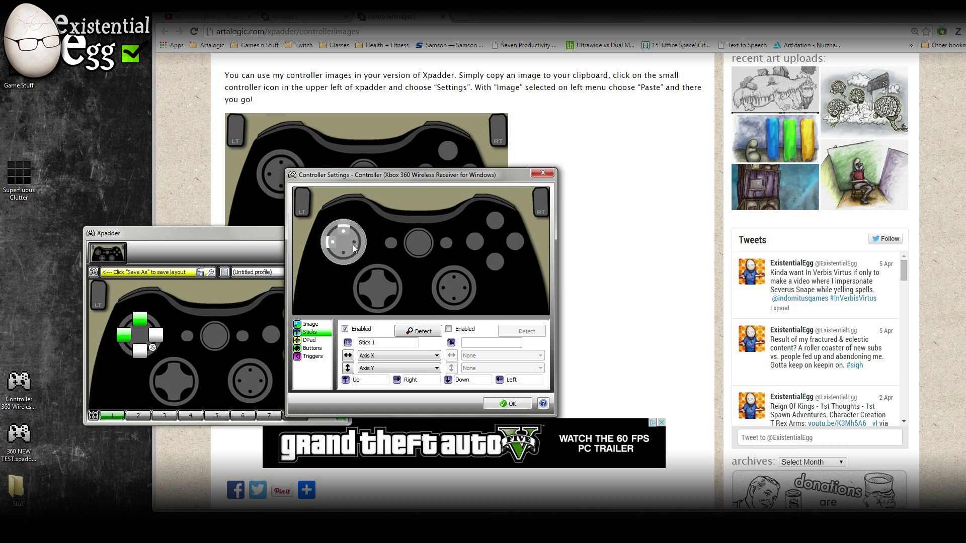
pyautogui.click(449, 330)
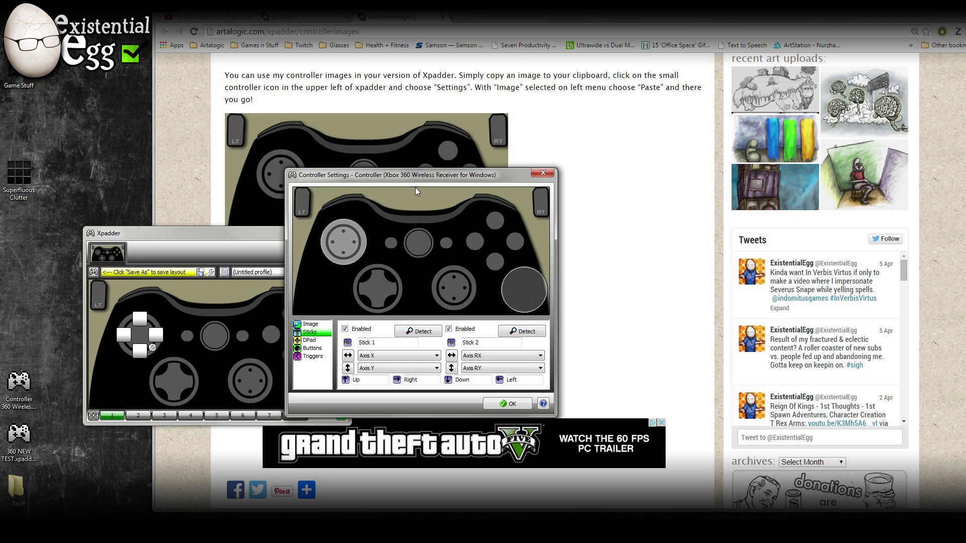
pyautogui.moveTo(416, 181); pyautogui.dragTo(482, 237)
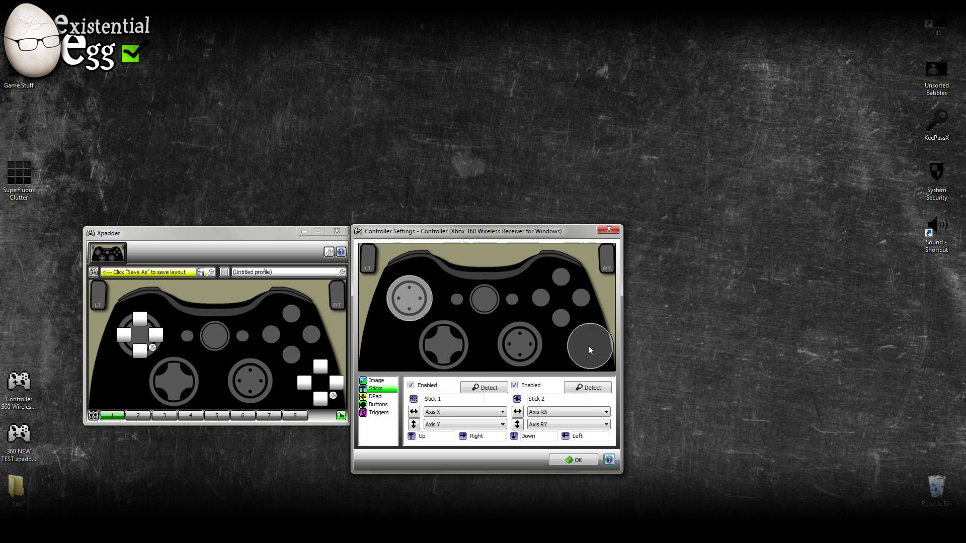
pyautogui.moveTo(590, 350); pyautogui.dragTo(520, 348)
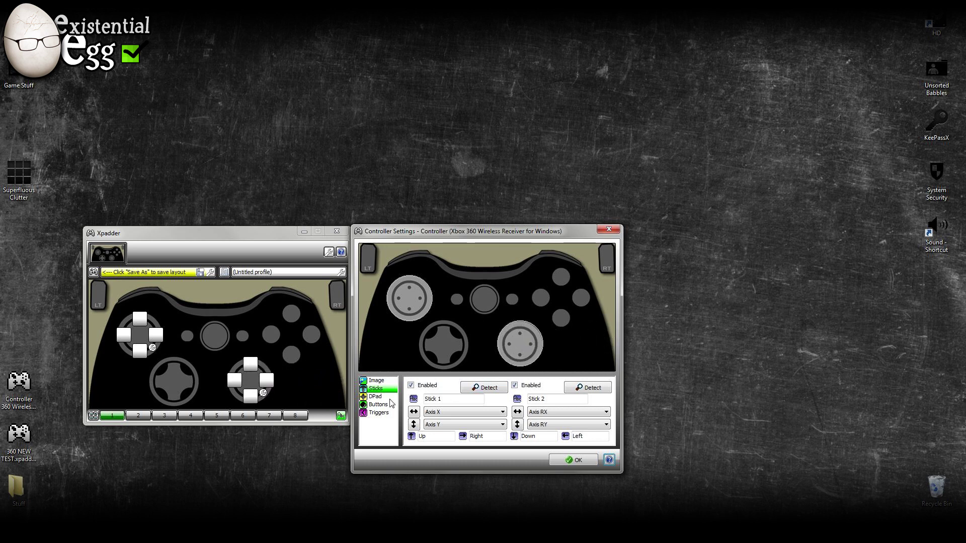
# Enable the DPad and drag it onto the pictured directional pad.
pyautogui.click(377, 397)
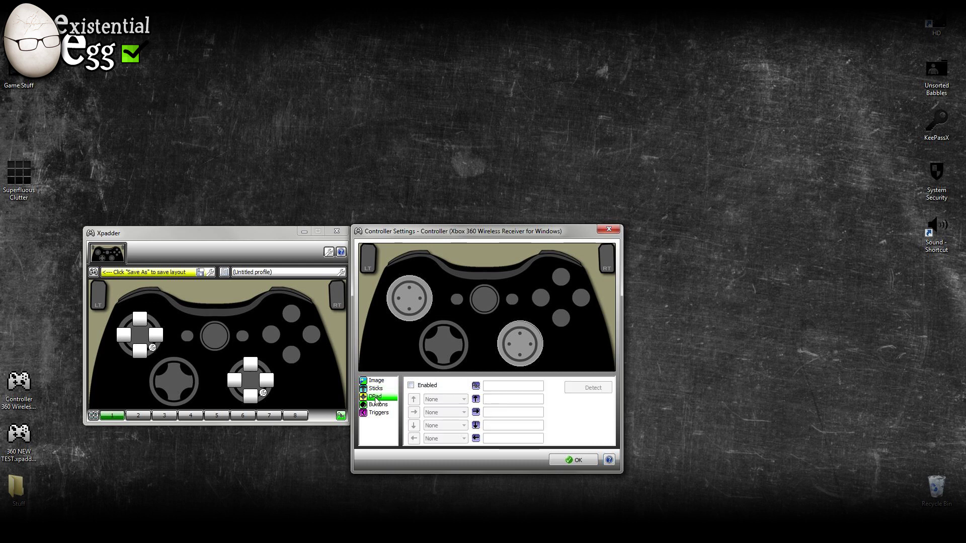
pyautogui.click(411, 386)
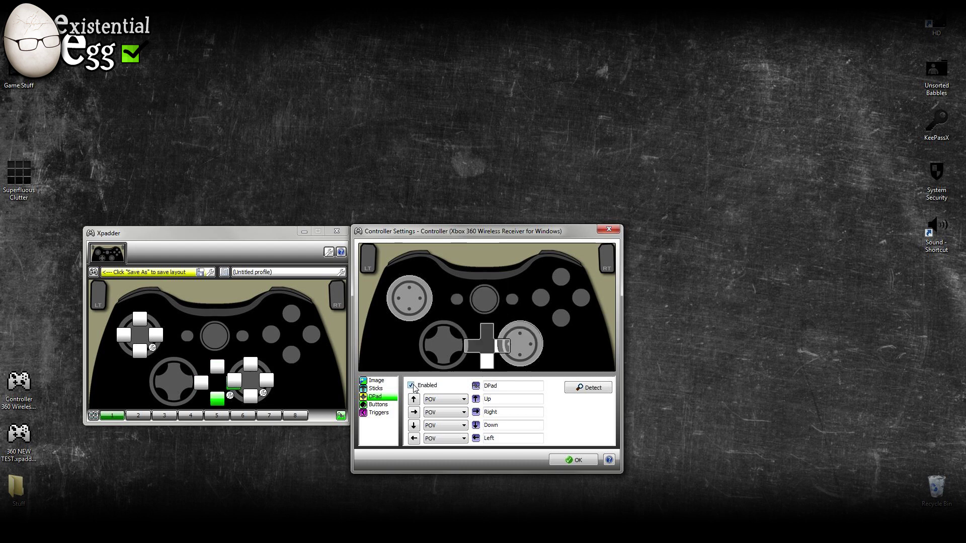
pyautogui.moveTo(480, 347); pyautogui.dragTo(444, 347)
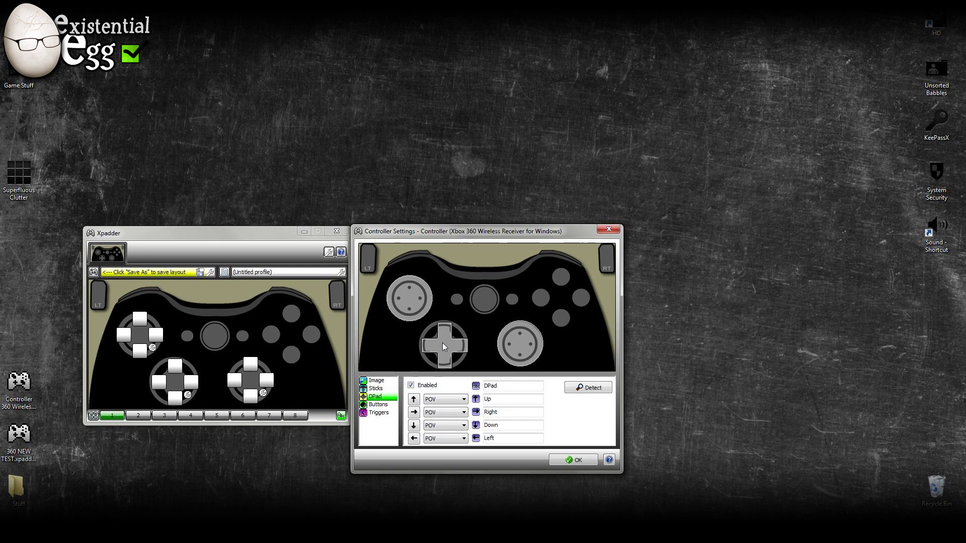
pyautogui.click(385, 405)
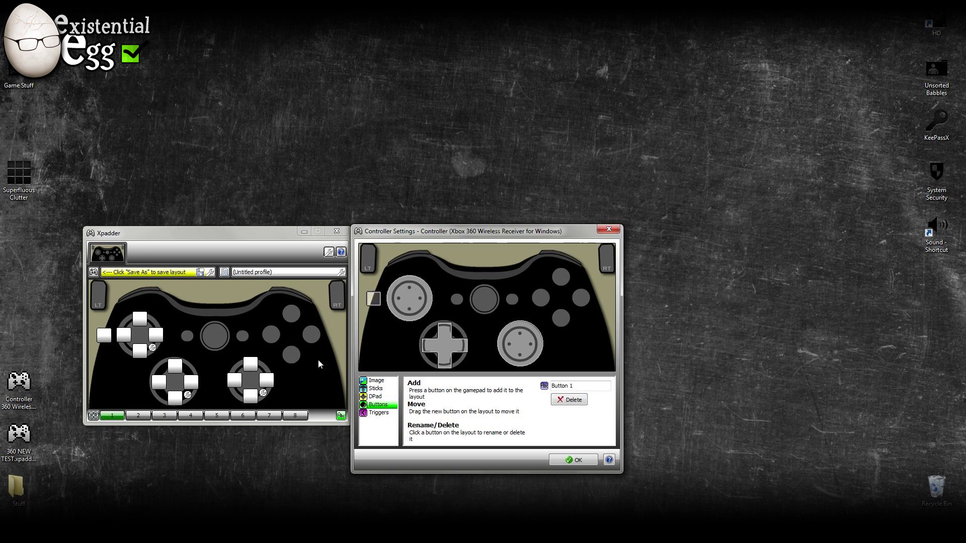
# Place Buttons 1–8 on A, X, Y, B, Back, Start and the left and right bumpers.
pyautogui.moveTo(377, 301); pyautogui.dragTo(563, 318)
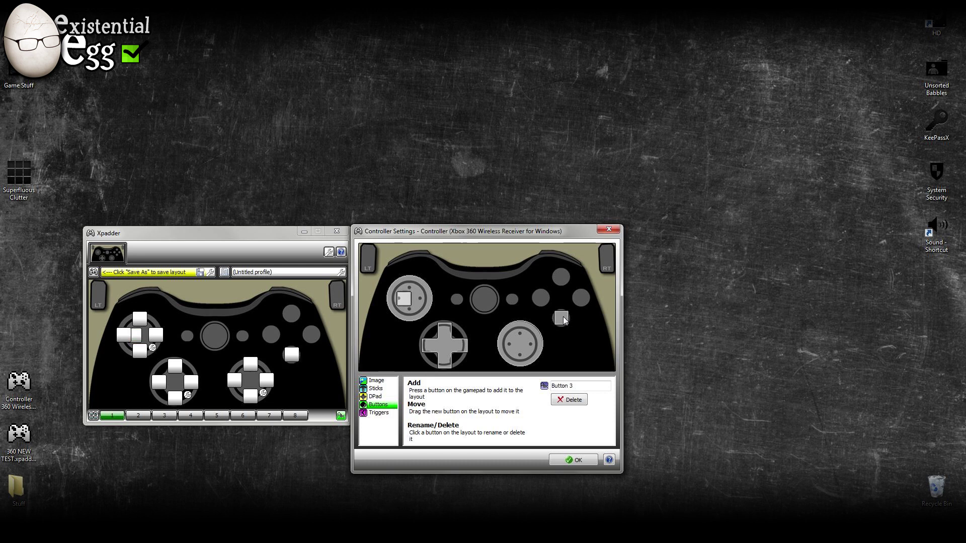
pyautogui.moveTo(403, 299); pyautogui.dragTo(539, 301)
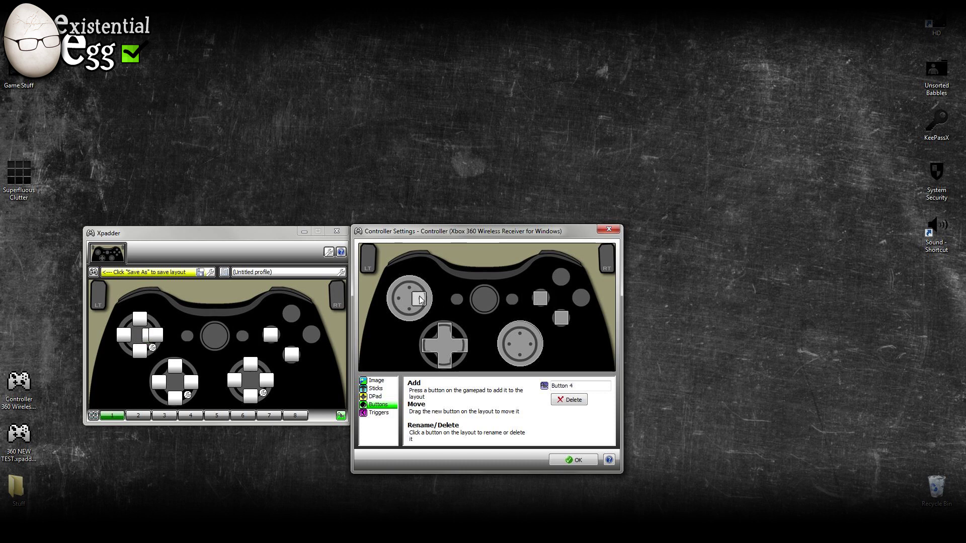
pyautogui.moveTo(409, 299); pyautogui.dragTo(563, 278)
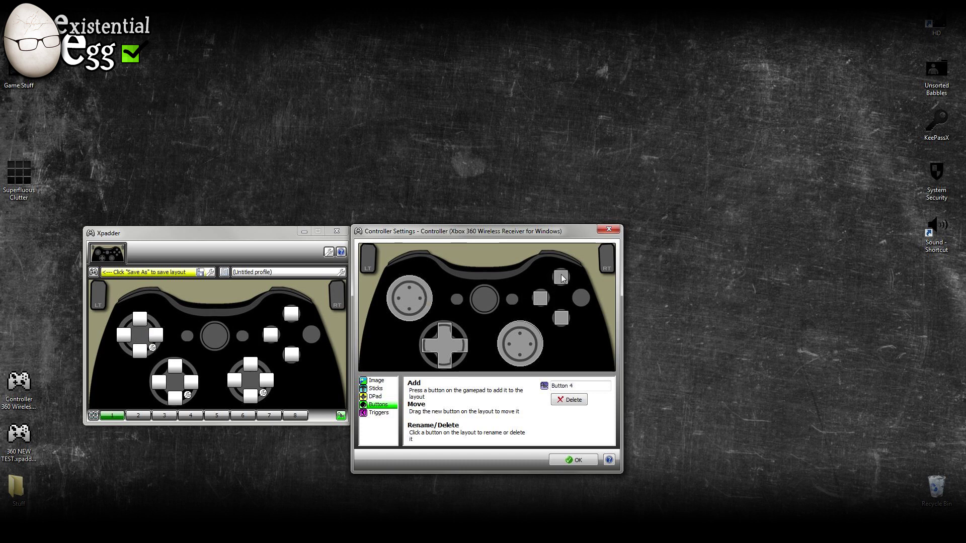
pyautogui.moveTo(417, 302); pyautogui.dragTo(580, 304)
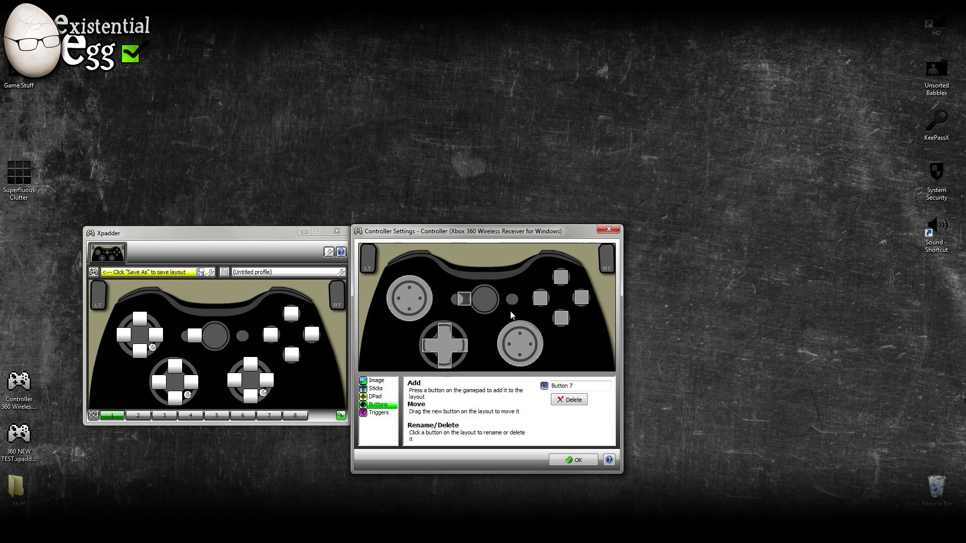
pyautogui.moveTo(465, 300); pyautogui.dragTo(459, 303)
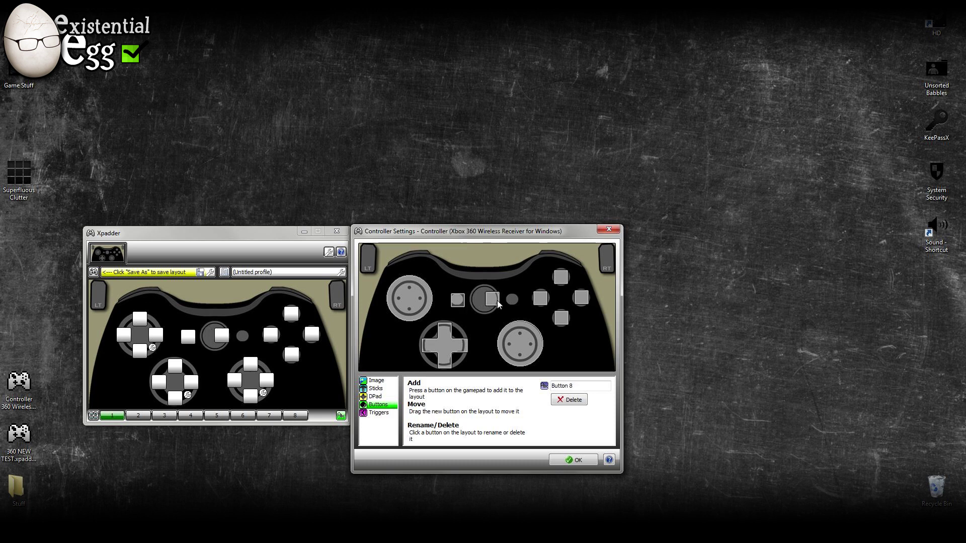
pyautogui.moveTo(498, 305); pyautogui.dragTo(510, 304)
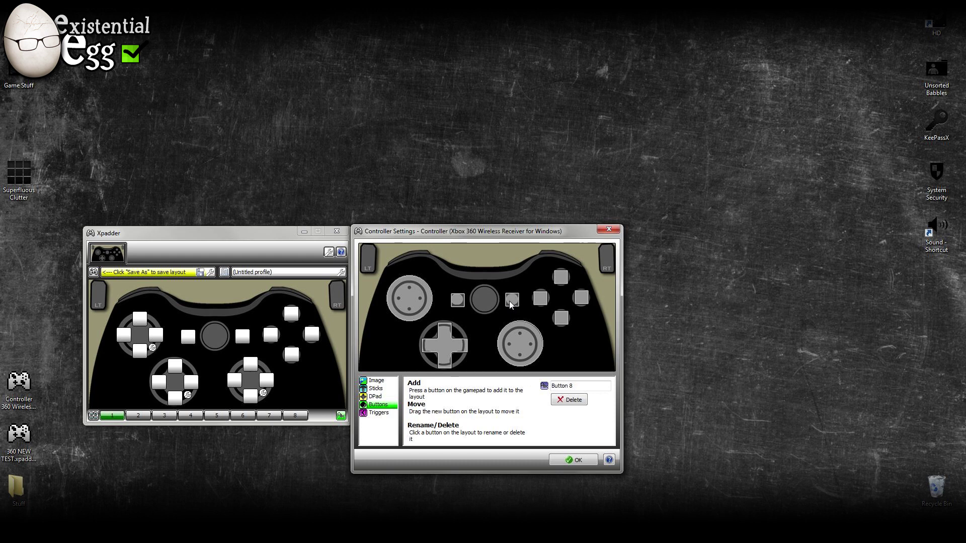
pyautogui.moveTo(439, 301); pyautogui.dragTo(413, 257)
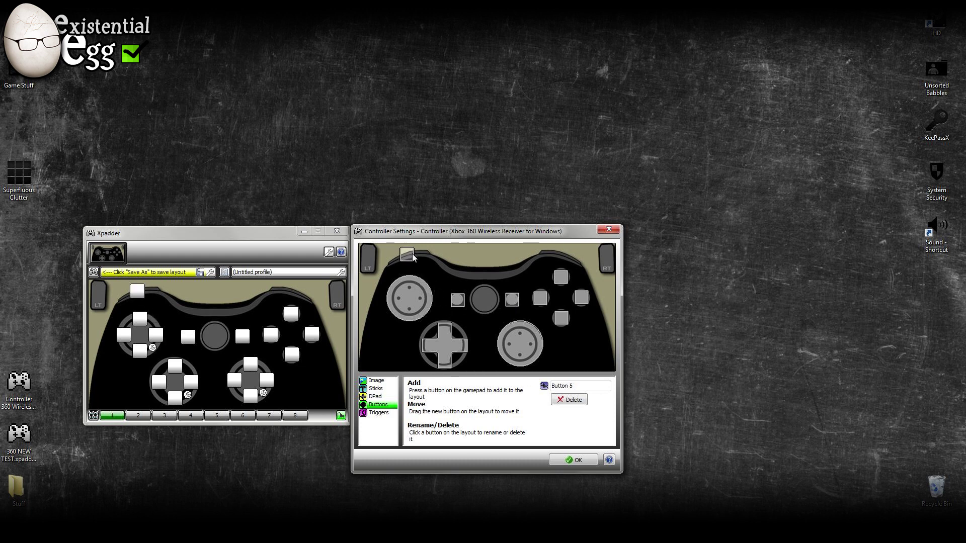
pyautogui.moveTo(455, 301); pyautogui.dragTo(561, 258)
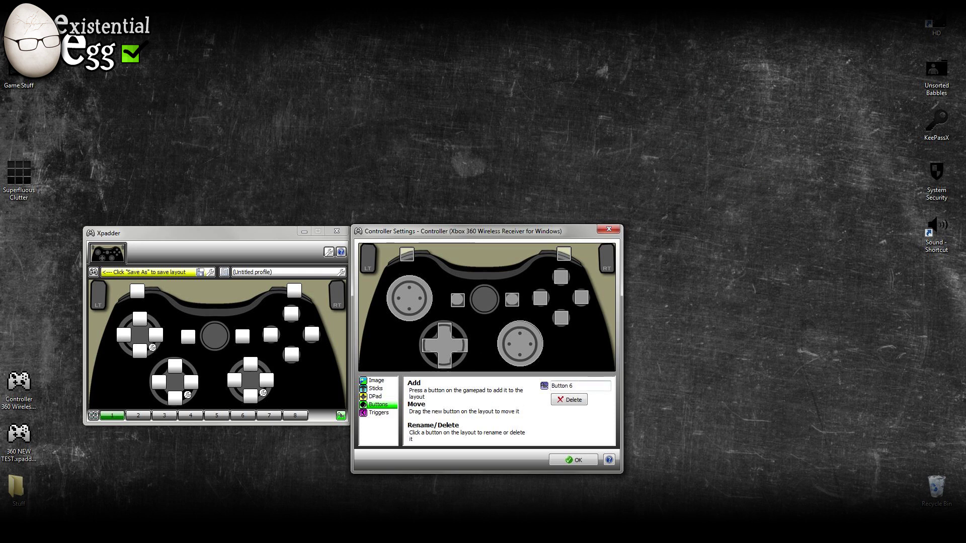
pyautogui.click(376, 412)
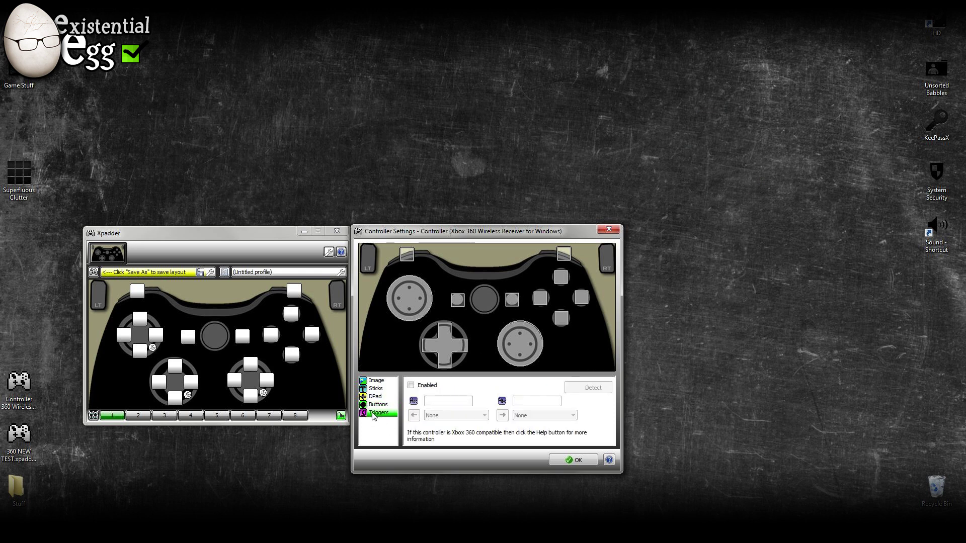
# Enable the LT and RT triggers and confirm the controller settings with OK.
pyautogui.click(411, 386)
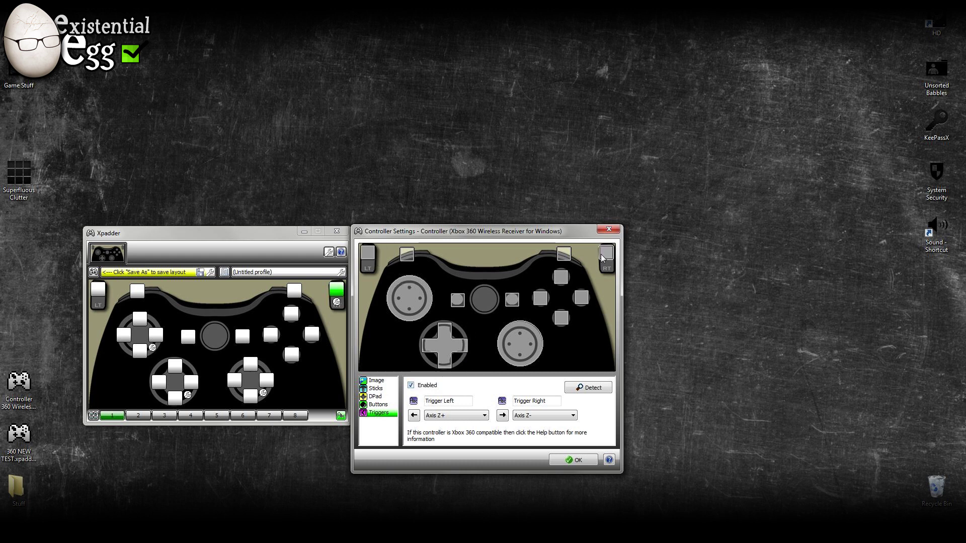
pyautogui.click(579, 461)
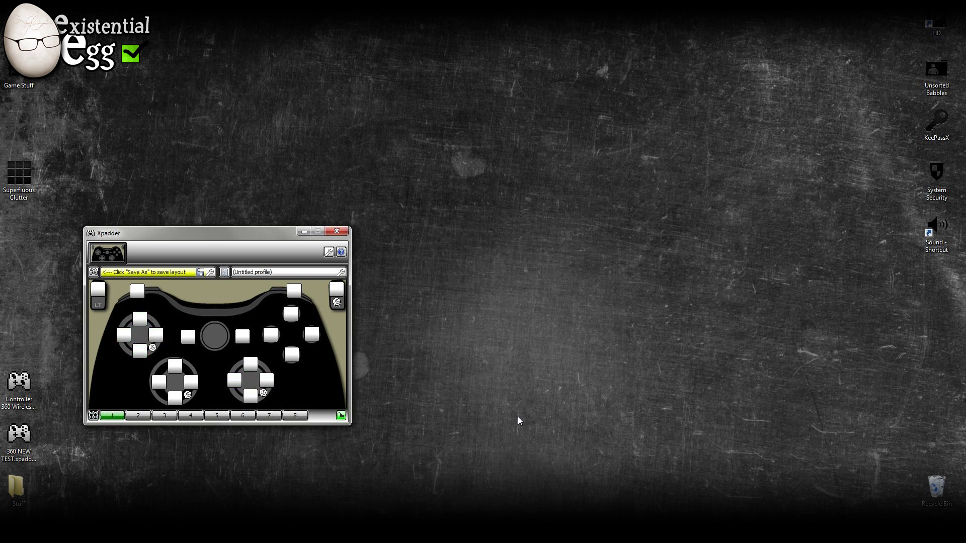
# Save the layout under the default name 'Controller (Xbox 360 Wireless Receiver for Windows)'.
pyautogui.click(111, 273)
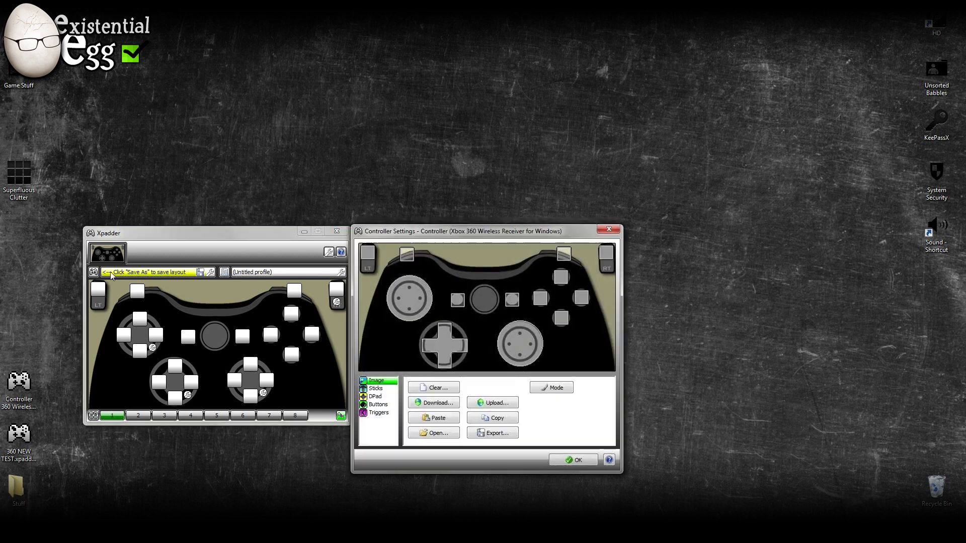
pyautogui.click(609, 229)
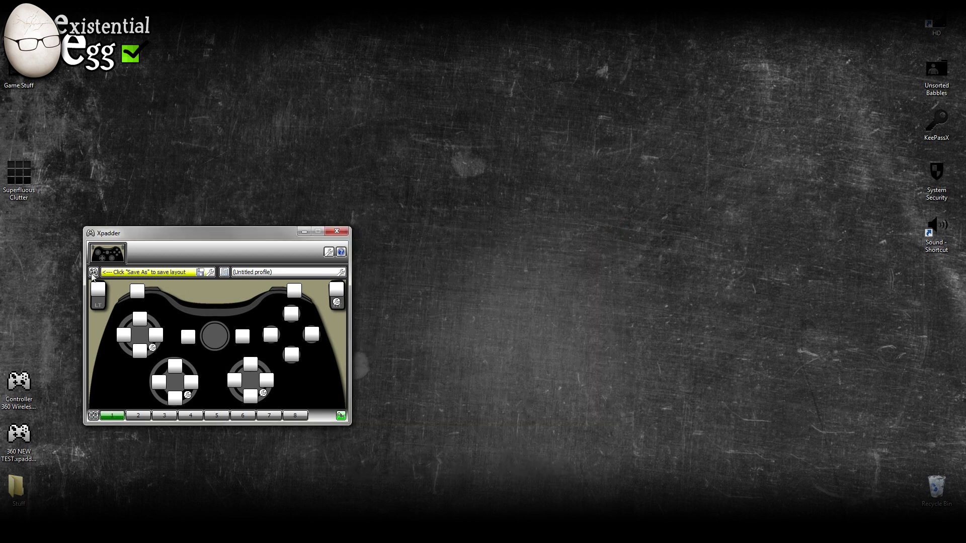
pyautogui.click(93, 272)
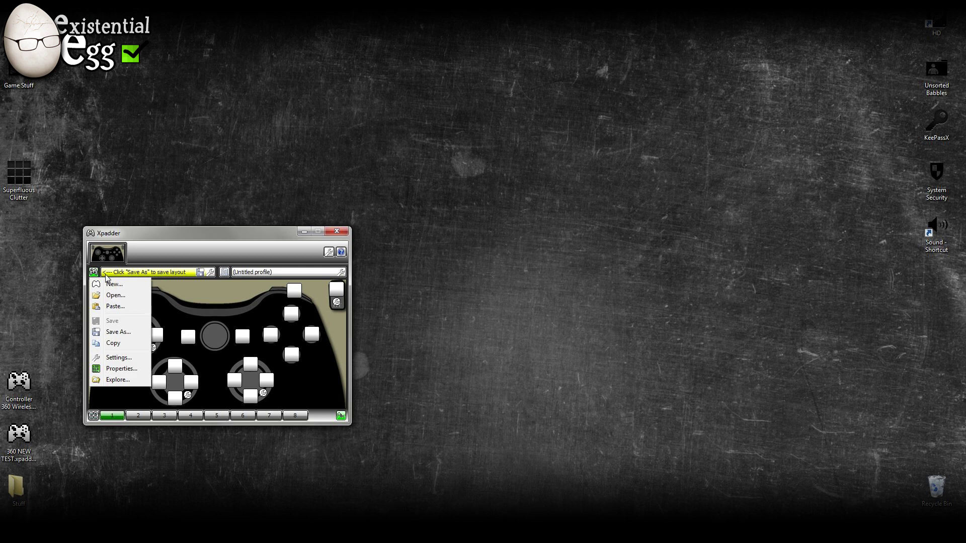
pyautogui.click(120, 332)
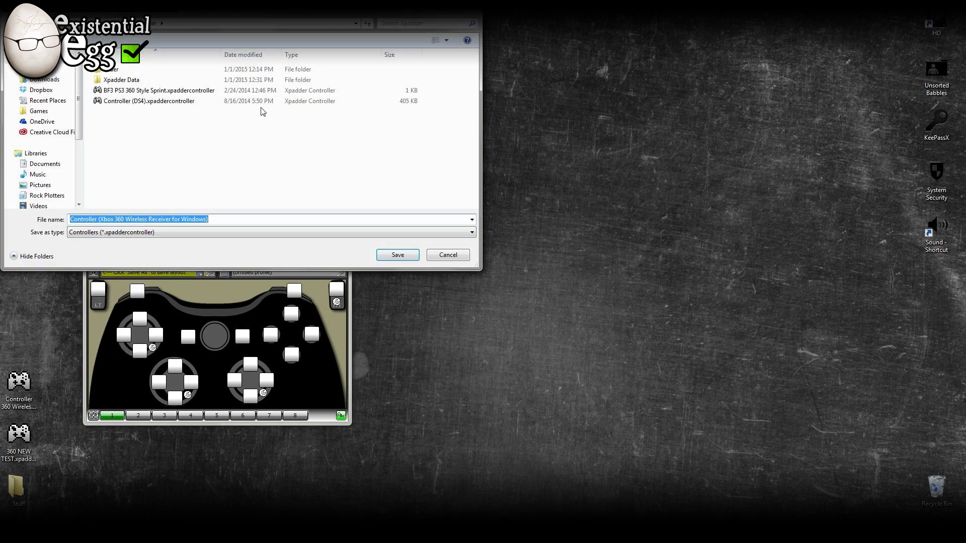
pyautogui.moveTo(291, 7); pyautogui.dragTo(662, 115)
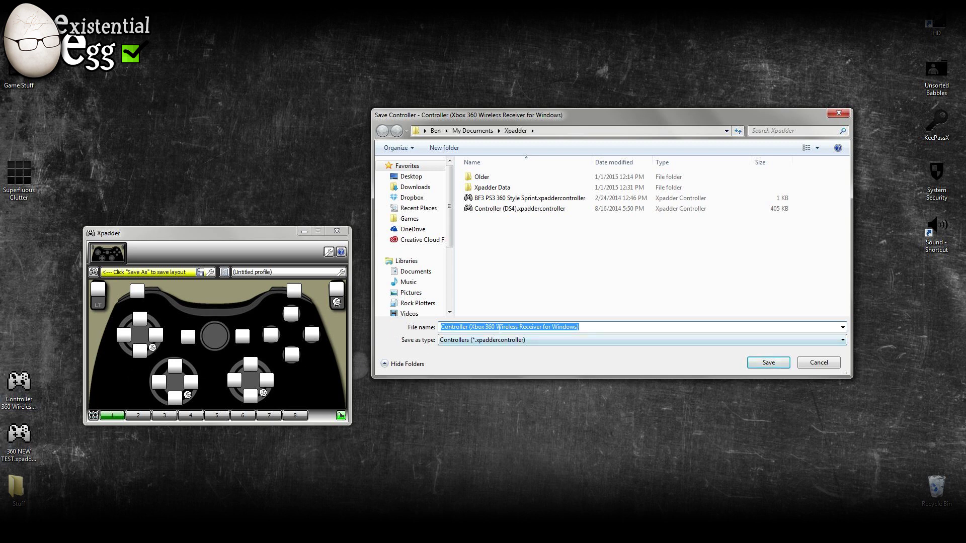
pyautogui.click(763, 363)
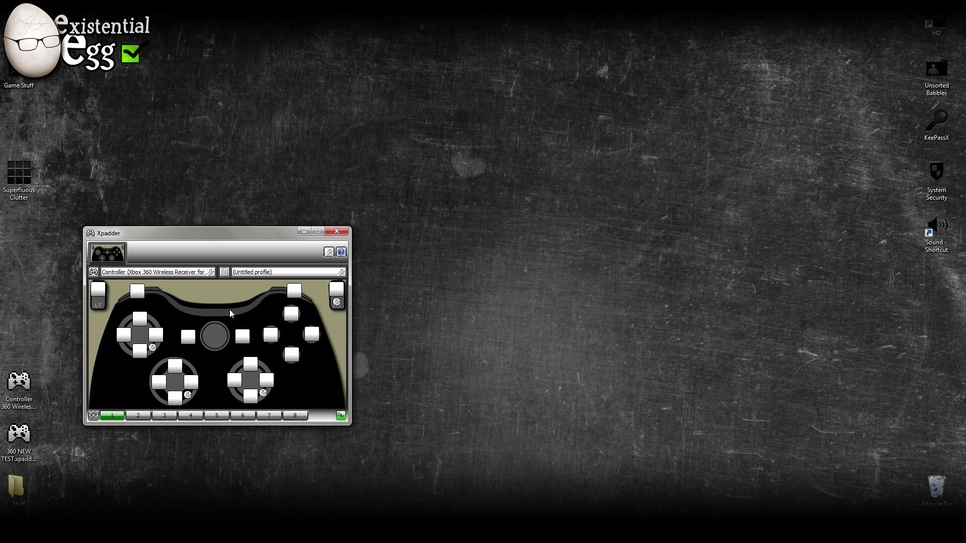
# Open the controller layout menu with New, Open, Paste, Save As, Copy and Settings.
pyautogui.click(94, 273)
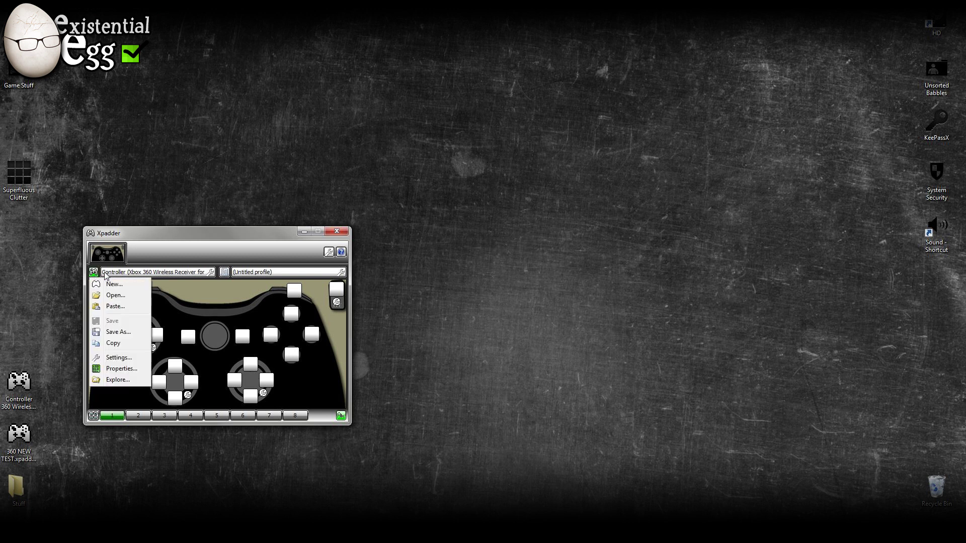
# Load the Arma3 ExistentialEgg 01 profile from the profile dropdown.
pyautogui.click(203, 294)
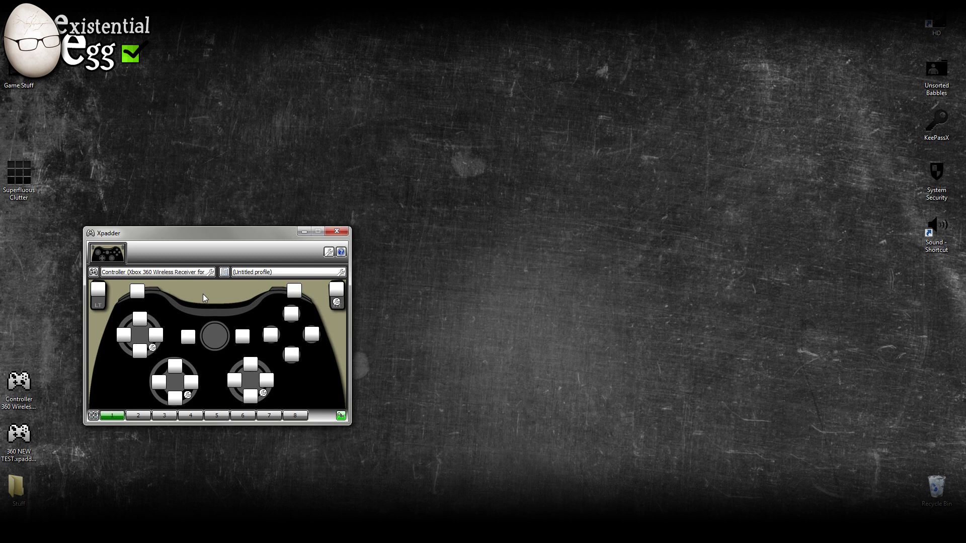
pyautogui.click(254, 273)
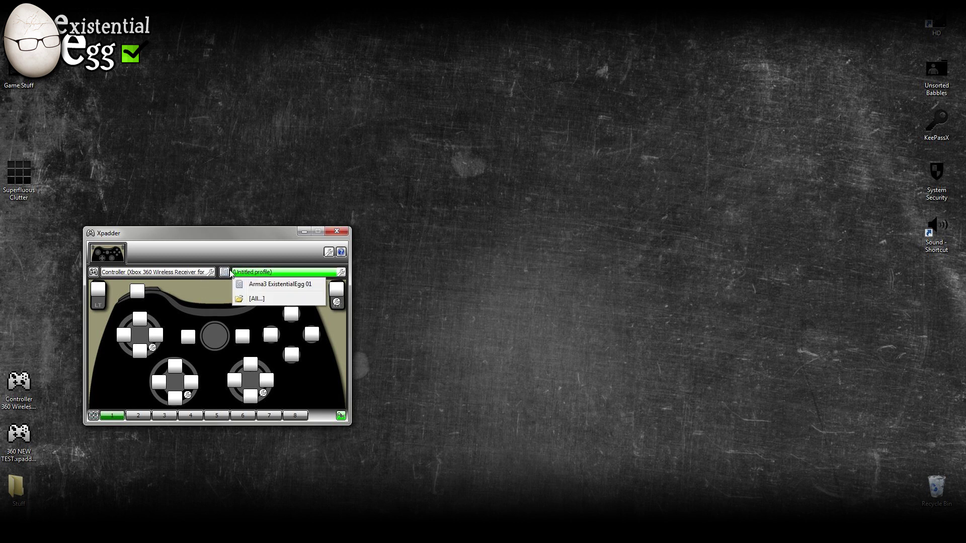
pyautogui.click(267, 284)
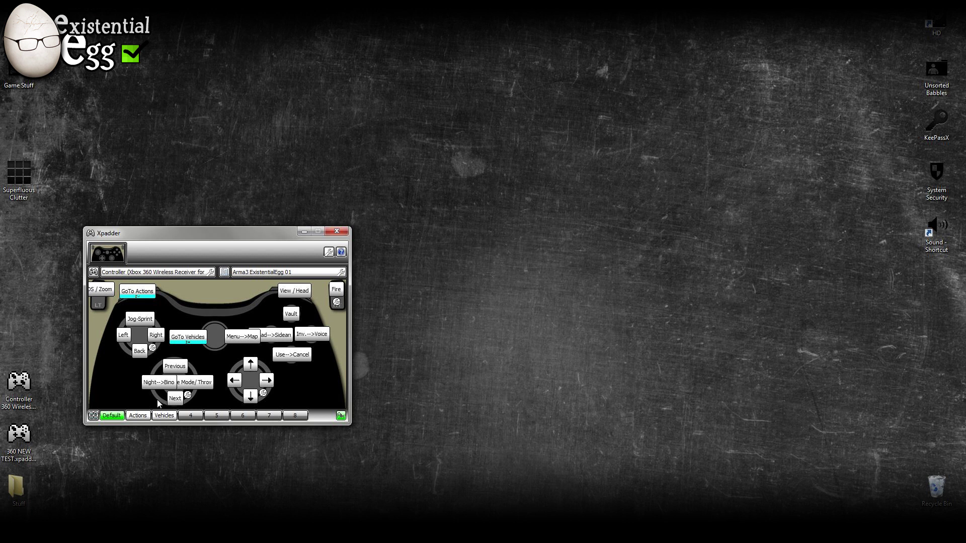
# Leave the profile unchanged and bring the artalogic Chrome window back to the front.
pyautogui.click(271, 274)
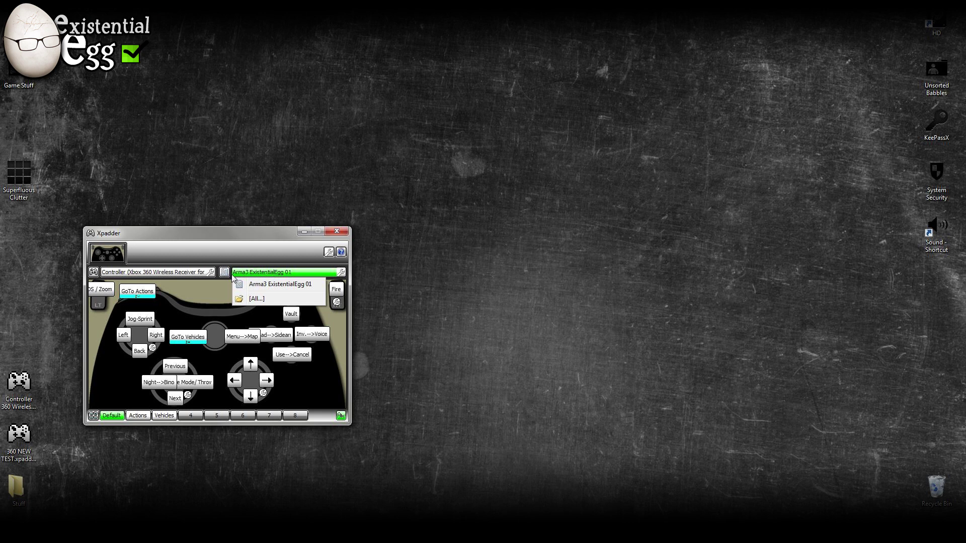
pyautogui.click(255, 244)
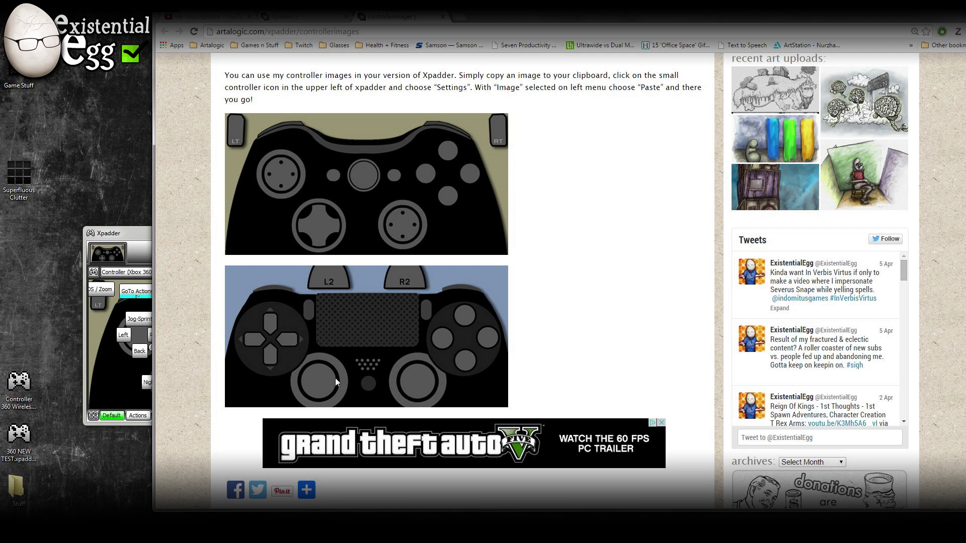
pyautogui.click(306, 490)
pyautogui.scroll(3, 561, 308)
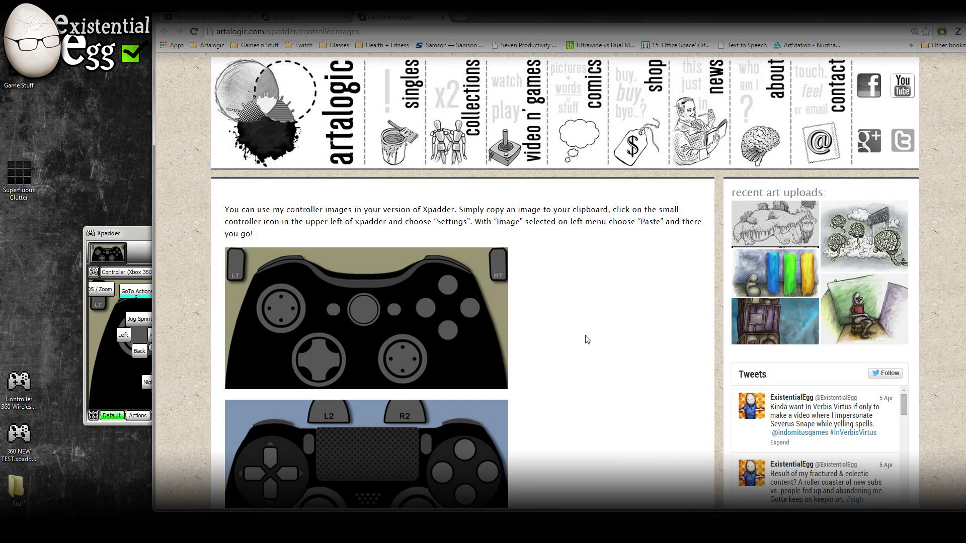
# Go to artalogic's Xpadder profiles tab and open the theHunter: Primal profile page.
pyautogui.scroll(-6, 584, 339)
pyautogui.scroll(6, 491, 353)
pyautogui.click(279, 16)
pyautogui.scroll(-3, 401, 432)
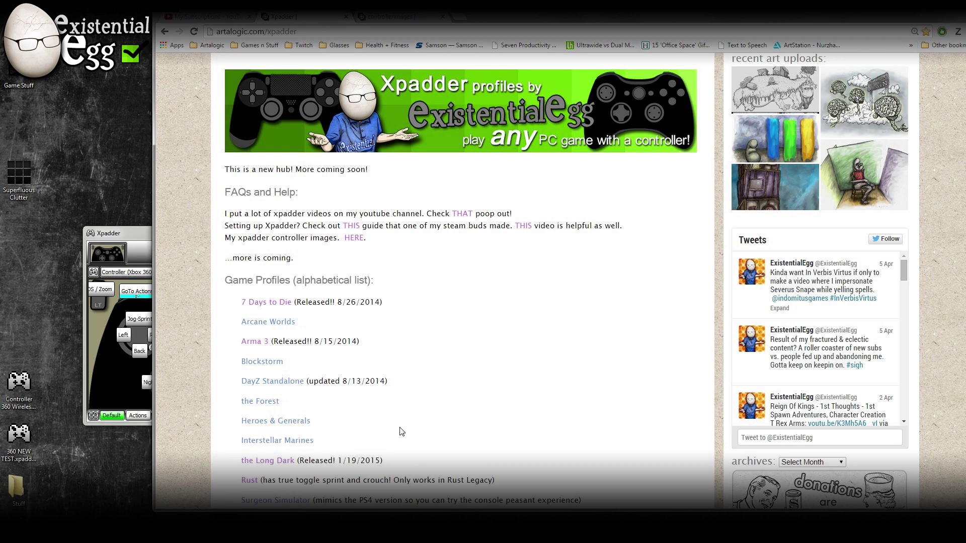
pyautogui.scroll(-2, 401, 432)
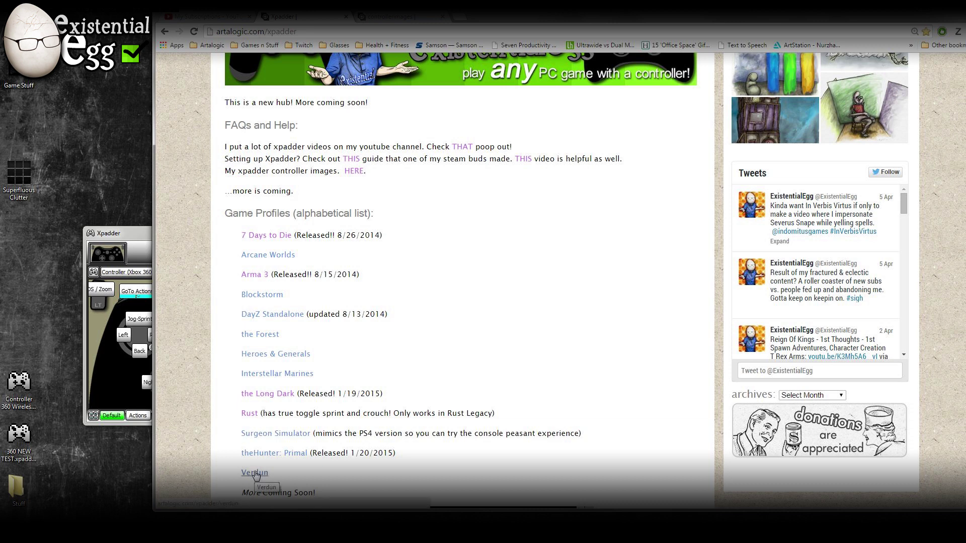
pyautogui.click(269, 455)
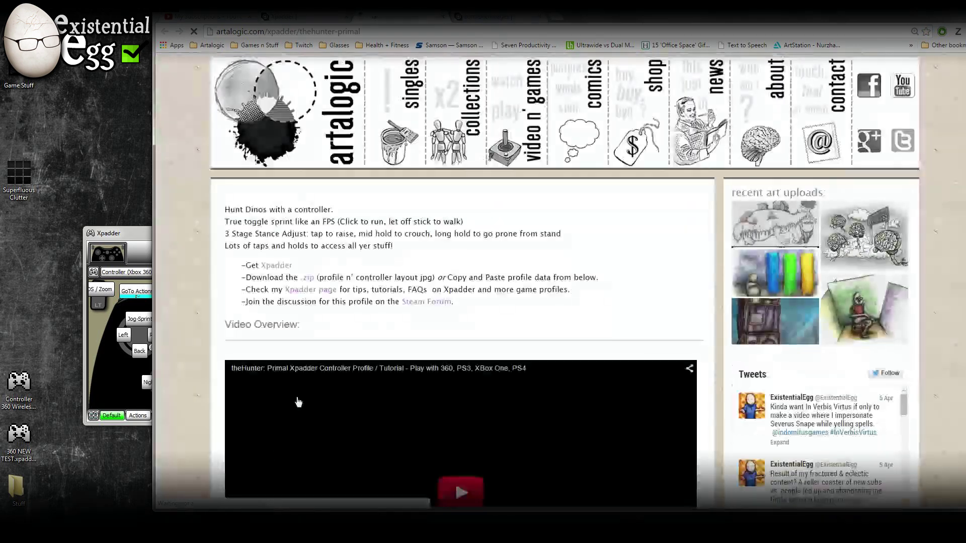
# Copy the full Profile Code text and return to Xpadder.
pyautogui.scroll(-5, 212, 370)
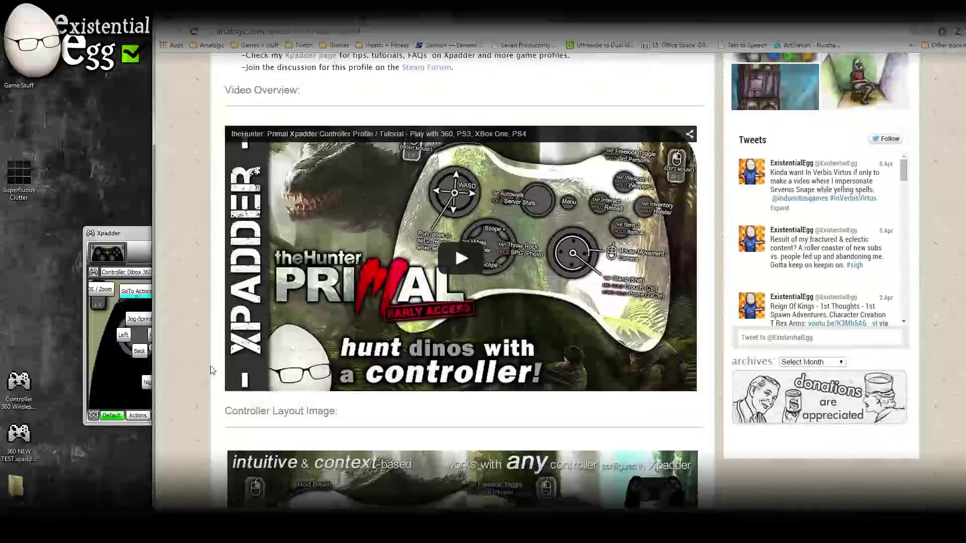
pyautogui.scroll(-5, 212, 370)
pyautogui.scroll(-6, 212, 370)
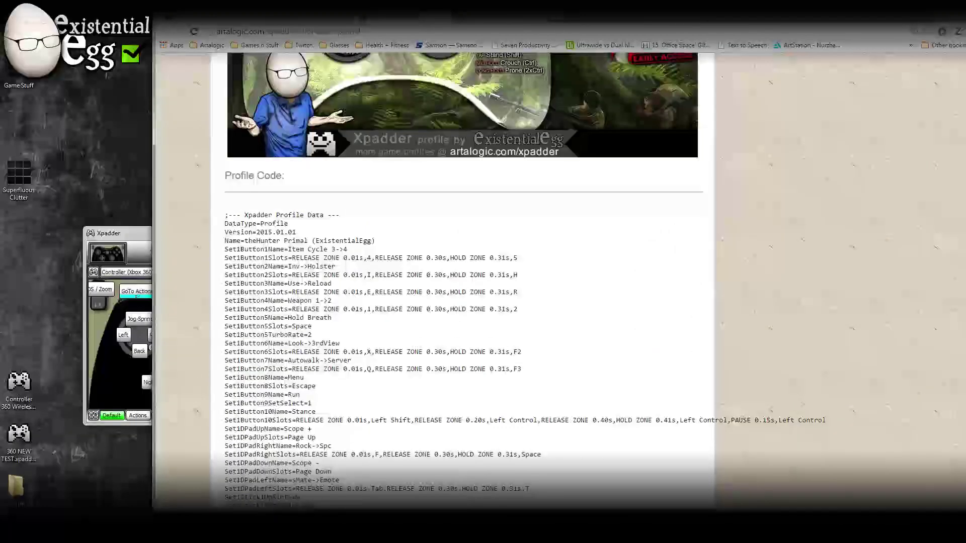
pyautogui.moveTo(225, 217); pyautogui.dragTo(396, 328)
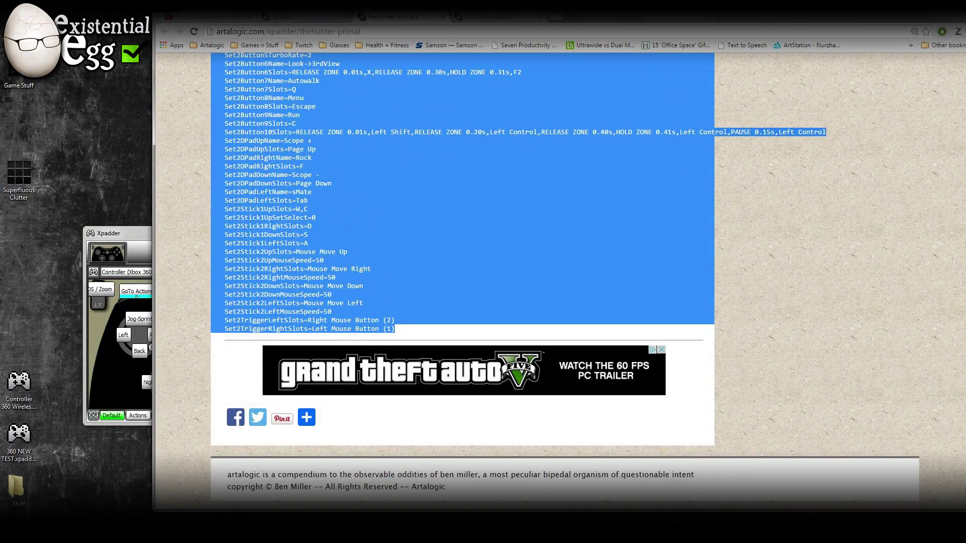
pyautogui.rightClick(322, 323)
pyautogui.click(342, 329)
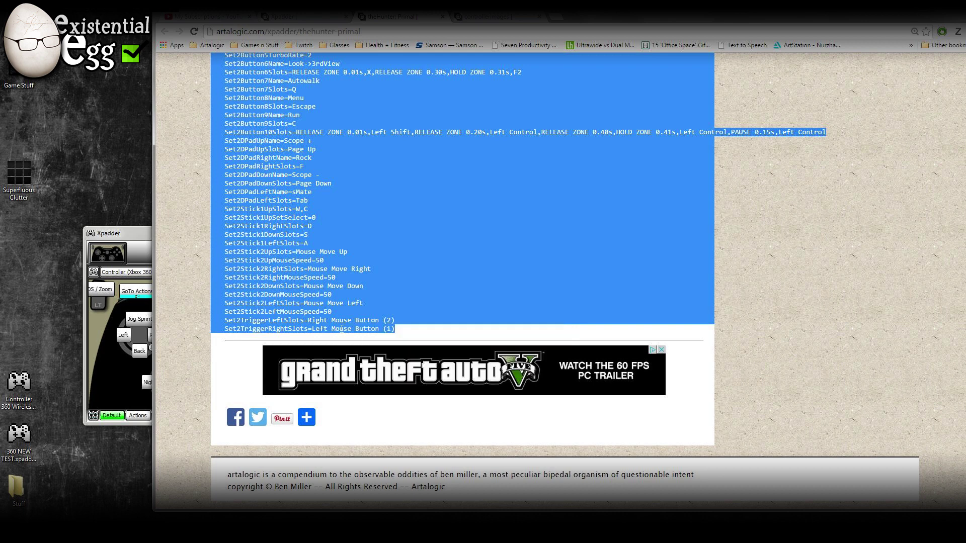
pyautogui.click(139, 233)
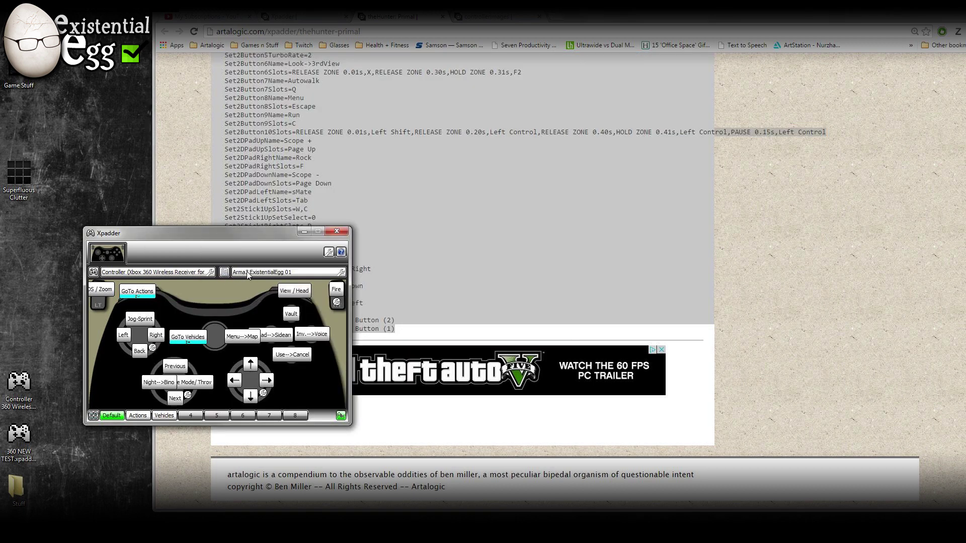
# Paste the copied theHunter Primal profile onto the controller, then start Save As.
pyautogui.click(224, 271)
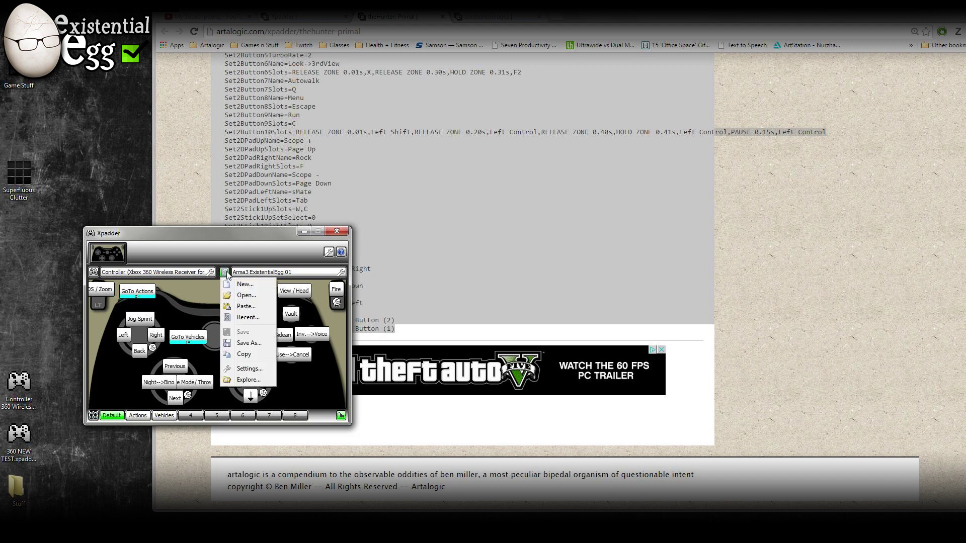
pyautogui.click(243, 305)
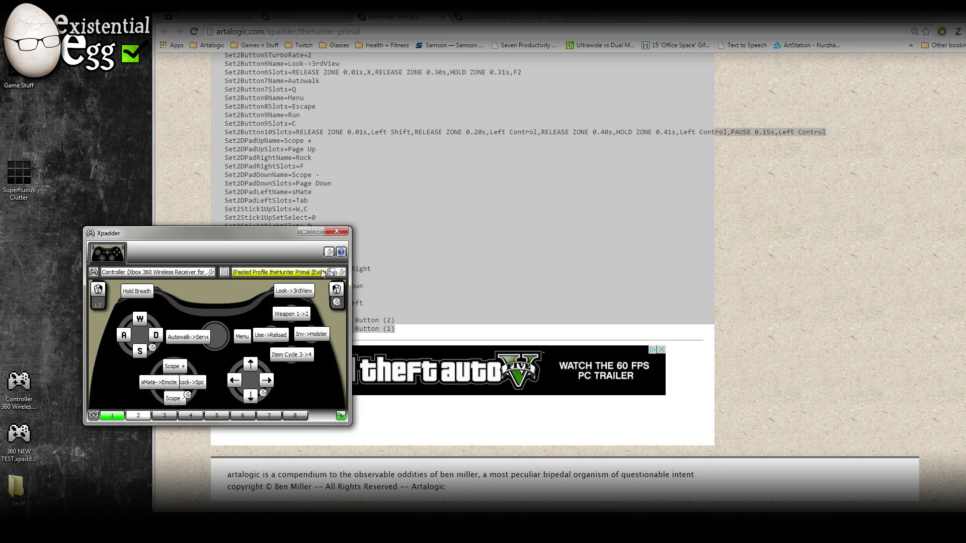
pyautogui.click(225, 272)
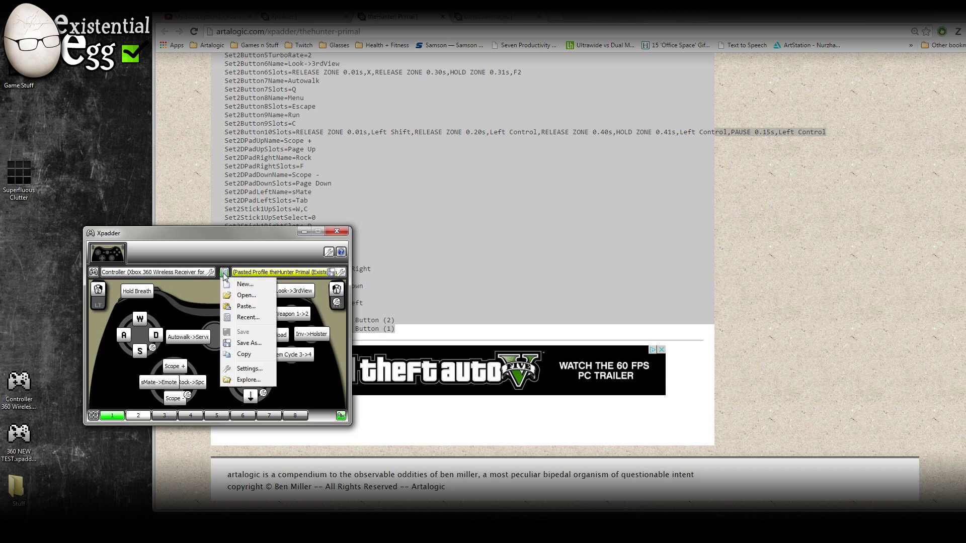
pyautogui.click(249, 343)
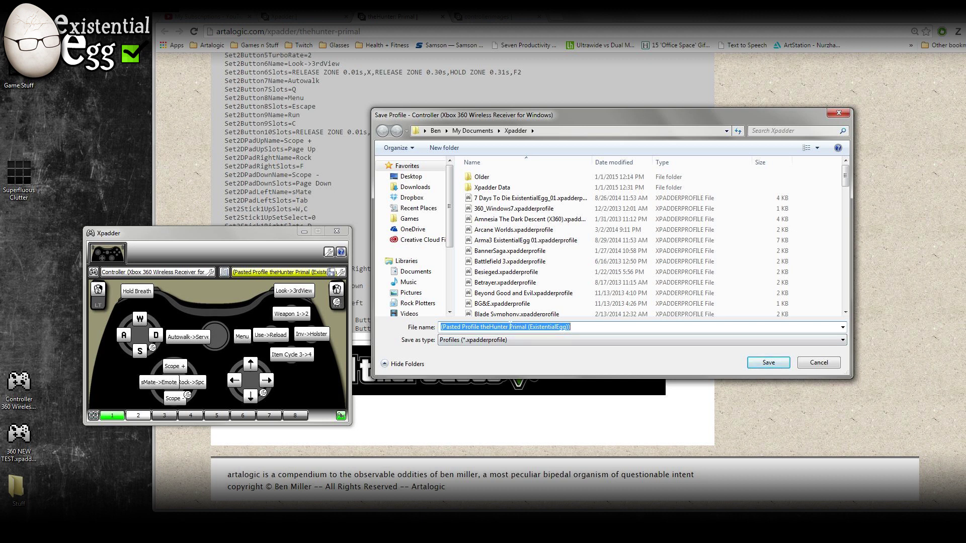
# Browse the Save Profile file list, then close the dialog without saving.
pyautogui.moveTo(845, 179)
pyautogui.mouseDown()
pyautogui.moveTo(844, 297)
pyautogui.moveTo(836, 185)
pyautogui.mouseUp()
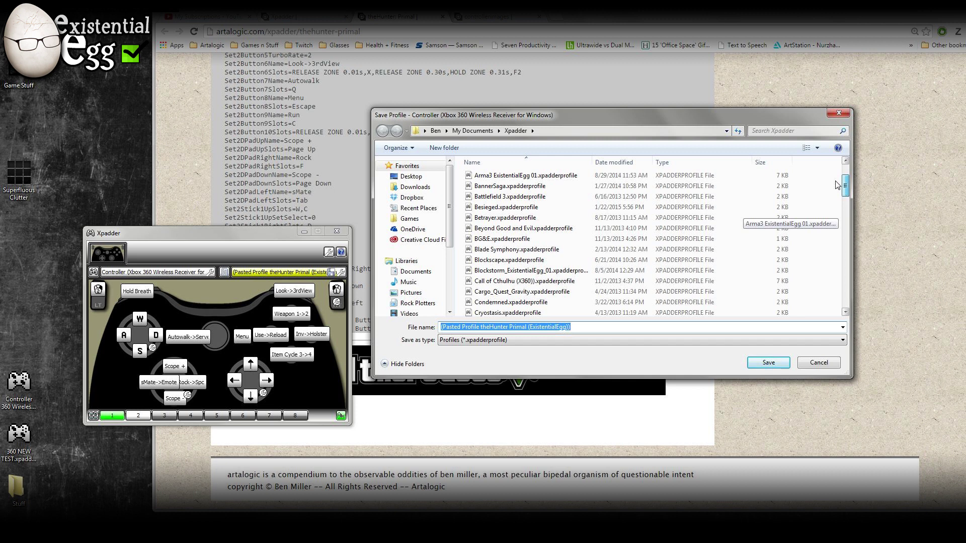
pyautogui.moveTo(836, 185)
pyautogui.mouseDown()
pyautogui.moveTo(838, 174)
pyautogui.moveTo(839, 184)
pyautogui.mouseUp()
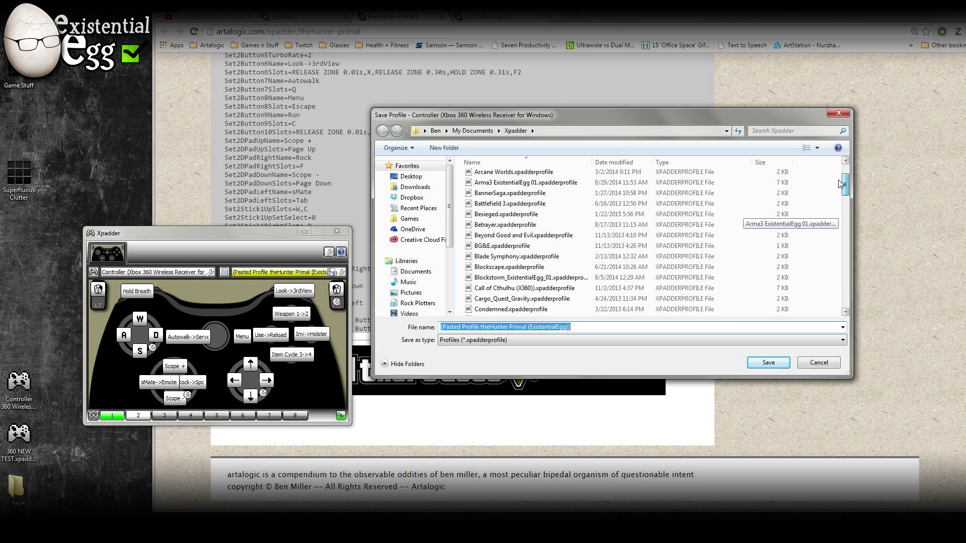
pyautogui.click(769, 363)
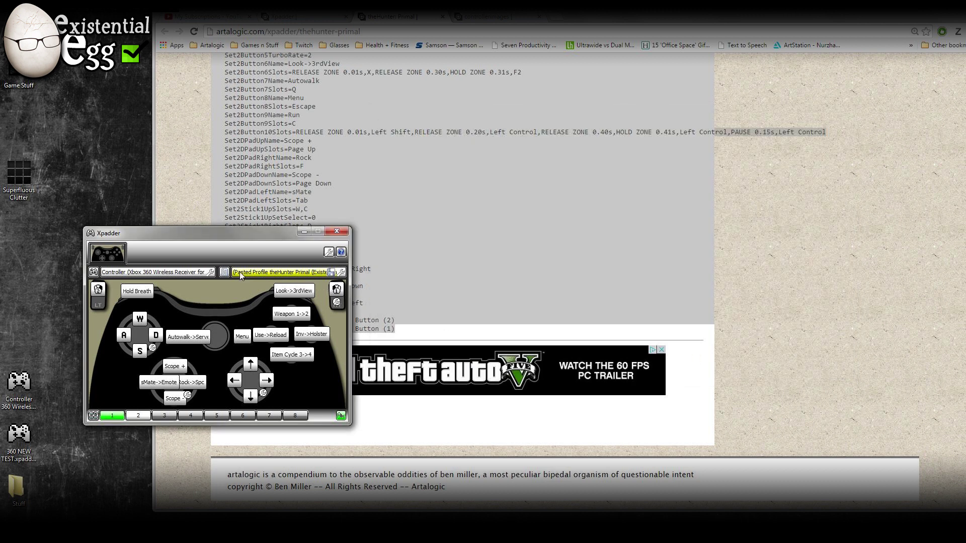
pyautogui.click(812, 330)
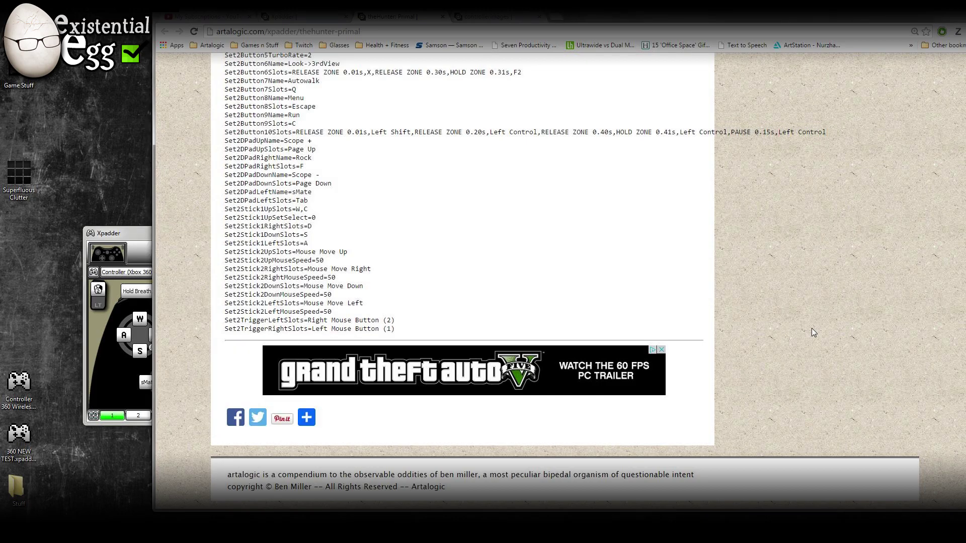
pyautogui.scroll(15, 812, 330)
pyautogui.scroll(12, 811, 328)
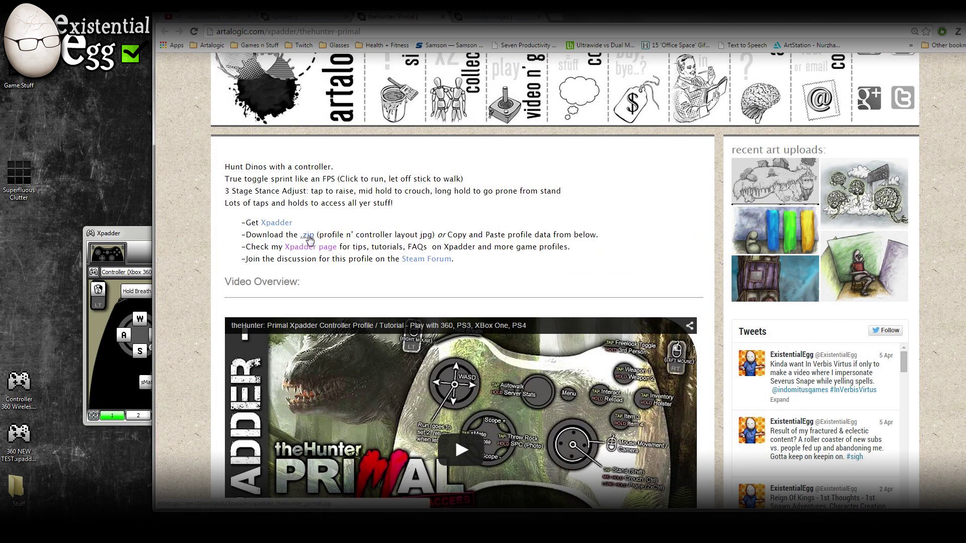
pyautogui.hotkey('alt', 'Tab')
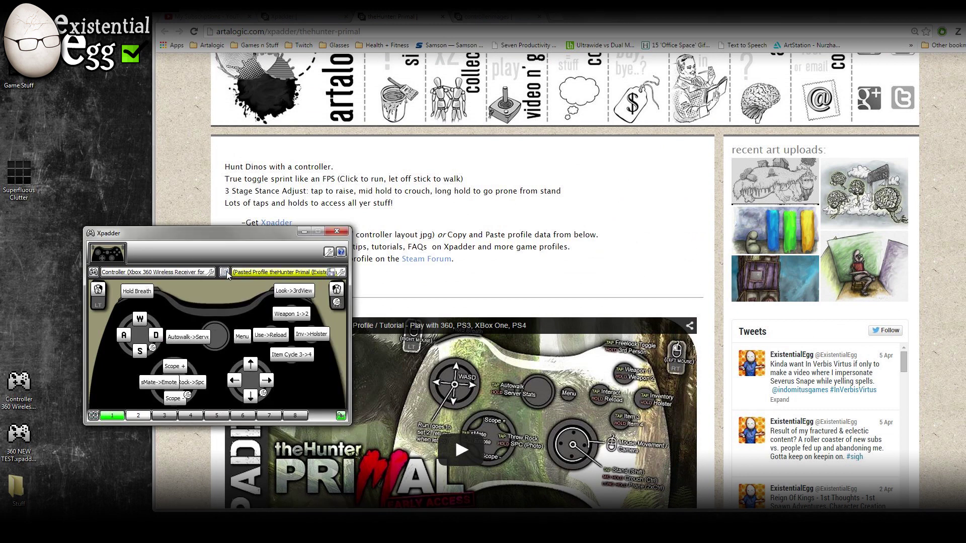
pyautogui.click(225, 273)
pyautogui.click(246, 295)
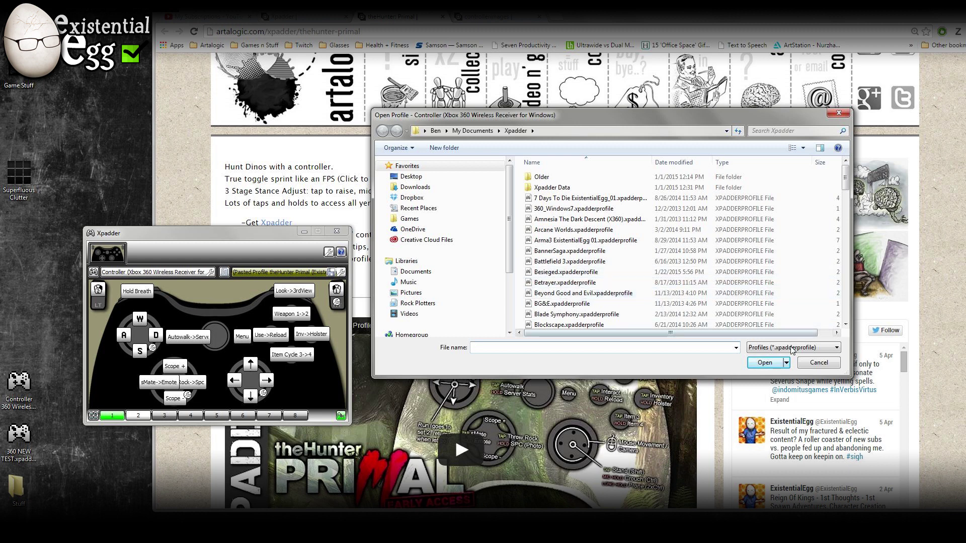
pyautogui.click(815, 362)
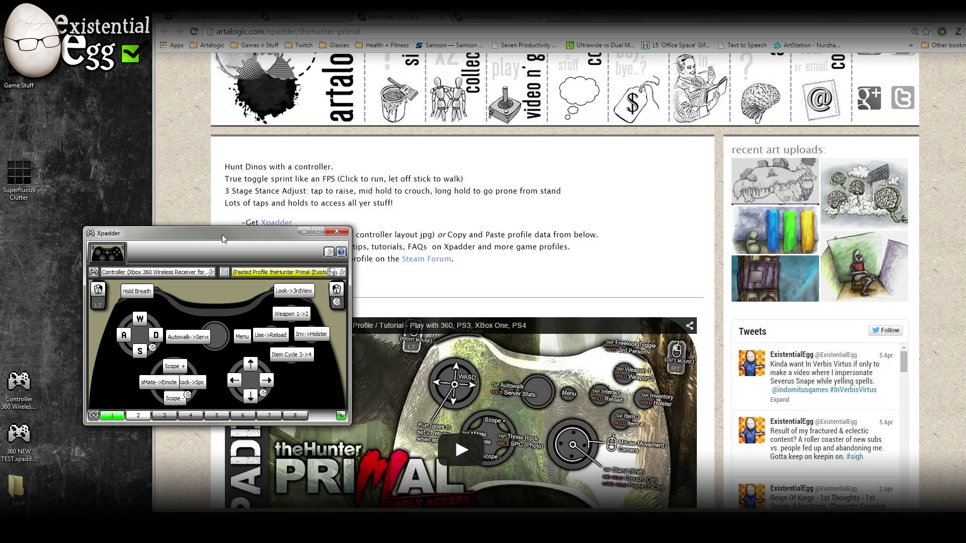
pyautogui.moveTo(221, 235); pyautogui.dragTo(206, 235)
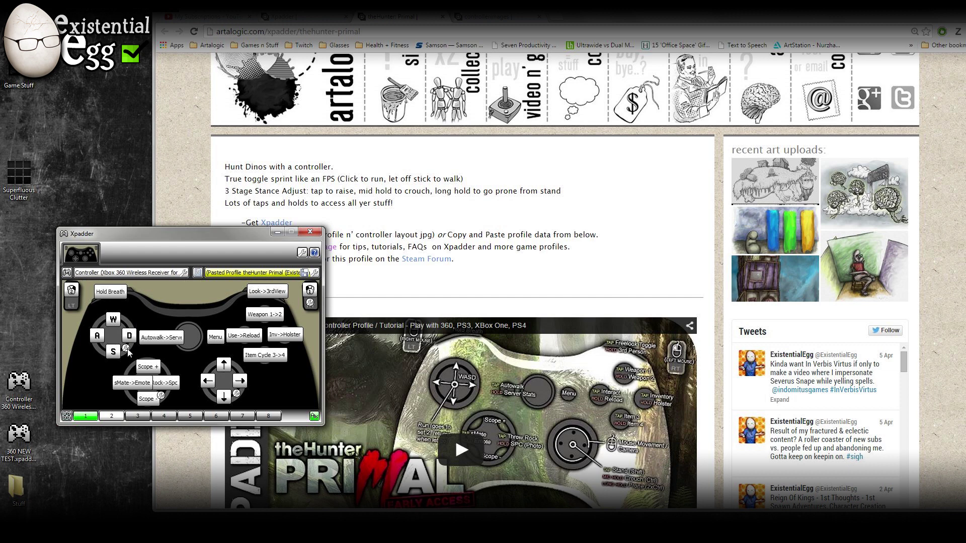
pyautogui.click(237, 394)
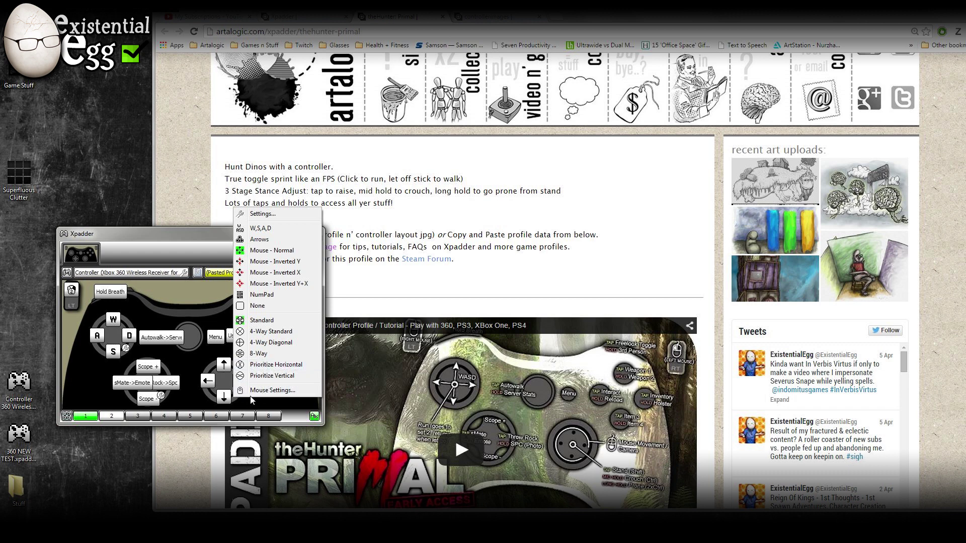
# Enable Move Together for Stick 2's mouse settings and set its speed to 238.
pyautogui.click(265, 391)
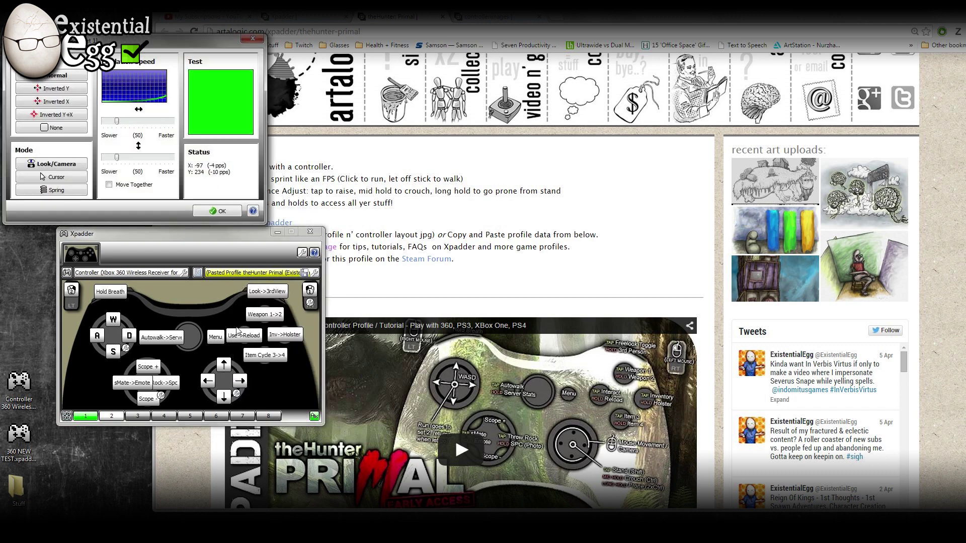
pyautogui.moveTo(150, 45); pyautogui.dragTo(493, 274)
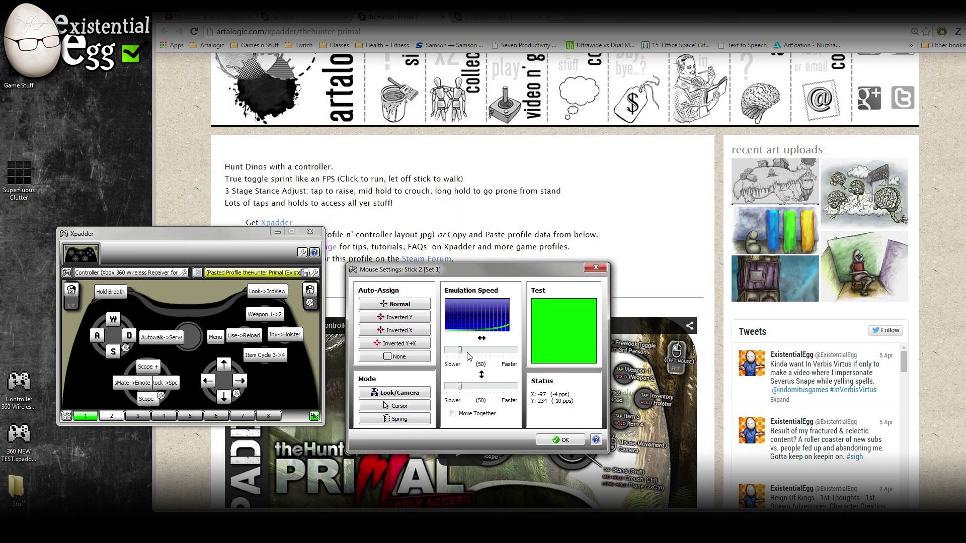
pyautogui.click(452, 413)
pyautogui.moveTo(461, 386); pyautogui.dragTo(514, 391)
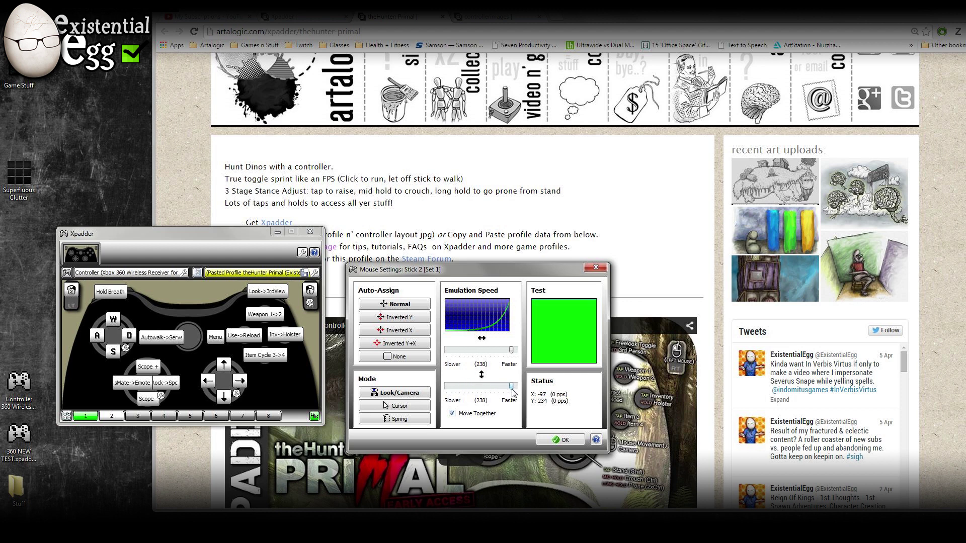
pyautogui.click(559, 440)
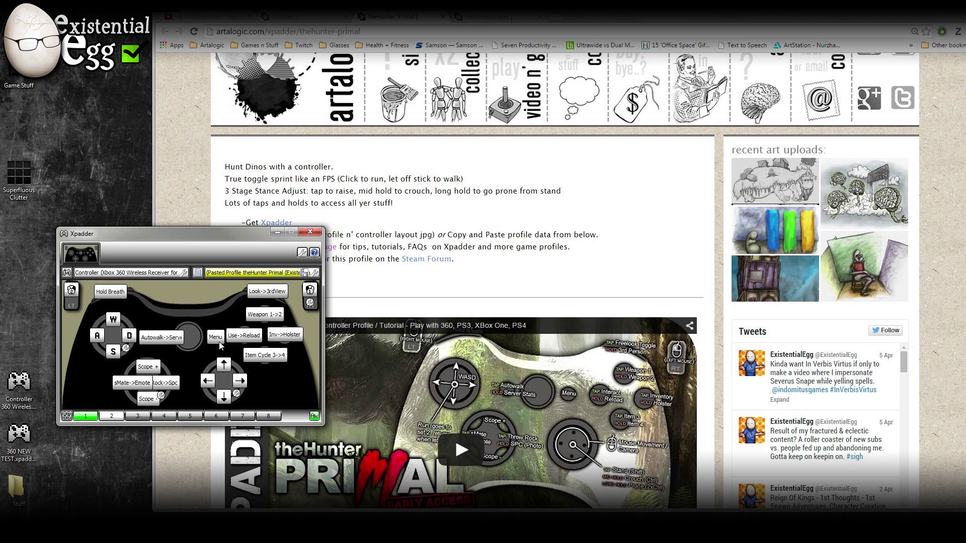
# Set Stick 1's DeadZone to 46% in its Stick Settings.
pyautogui.click(125, 348)
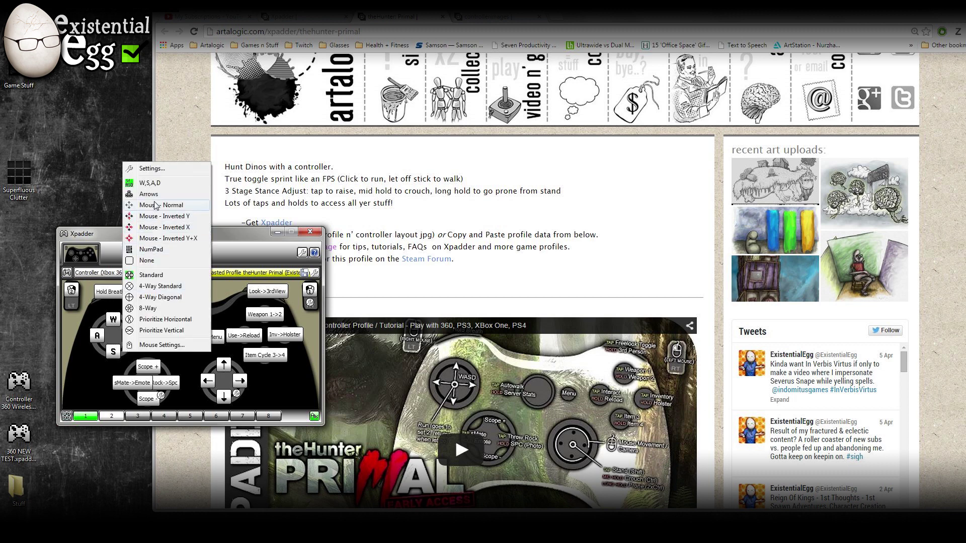
pyautogui.click(149, 171)
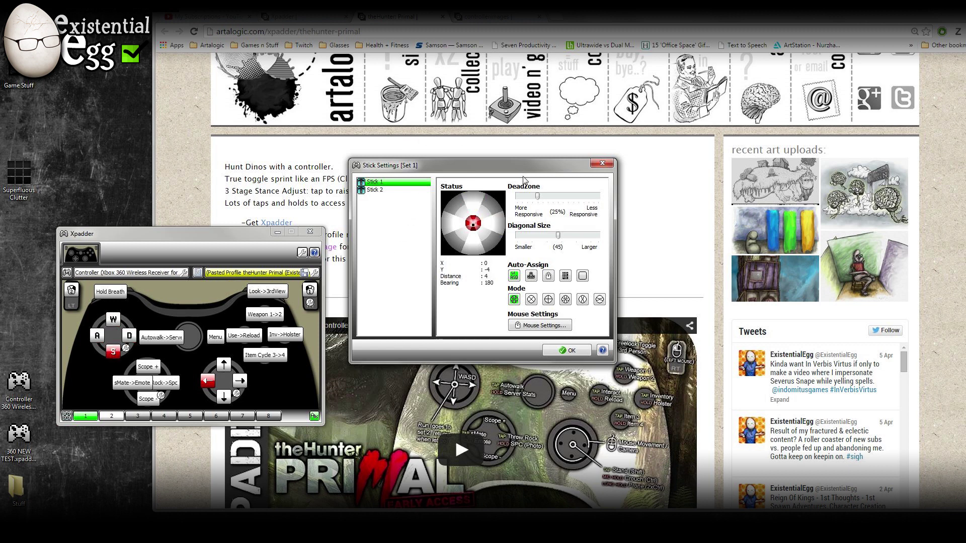
pyautogui.click(548, 197)
pyautogui.moveTo(547, 196); pyautogui.dragTo(569, 195)
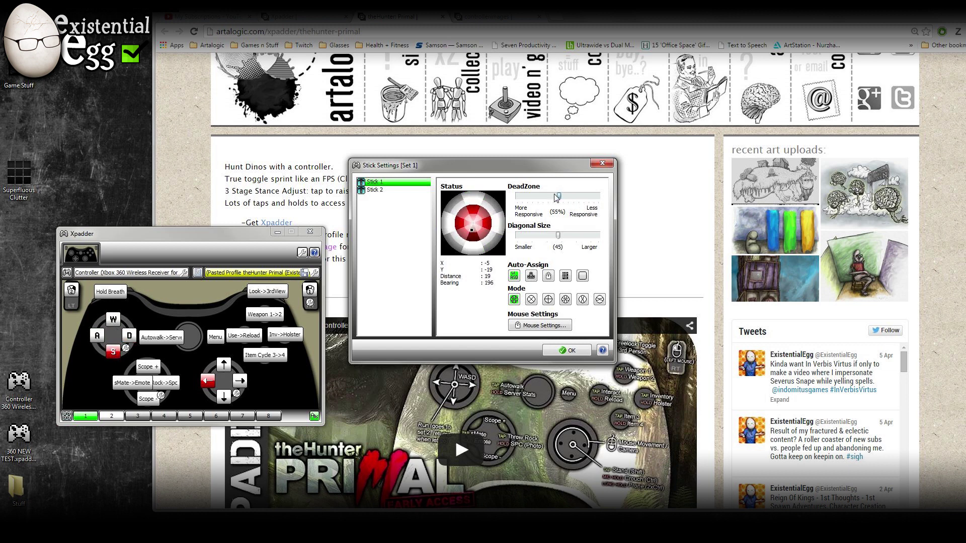
pyautogui.moveTo(569, 197); pyautogui.dragTo(511, 197)
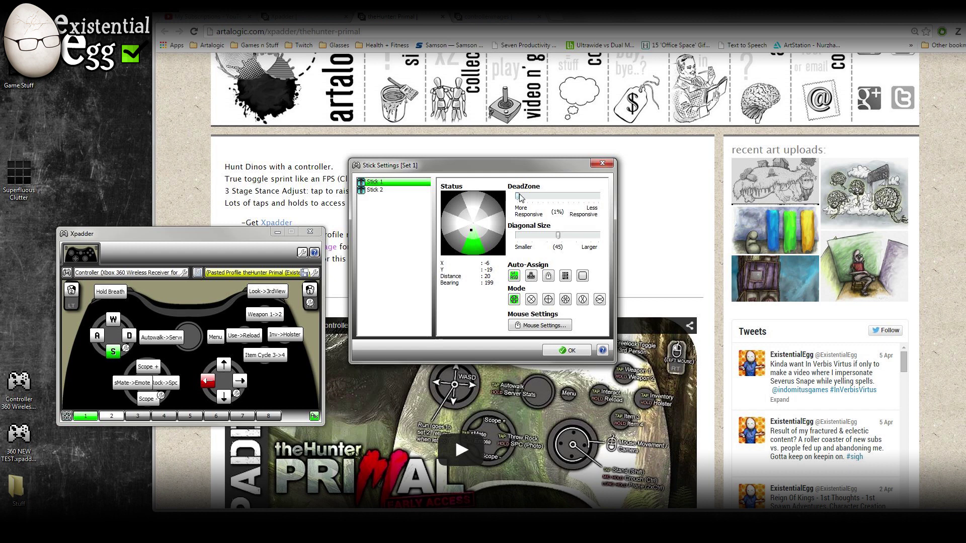
pyautogui.moveTo(520, 197); pyautogui.dragTo(555, 202)
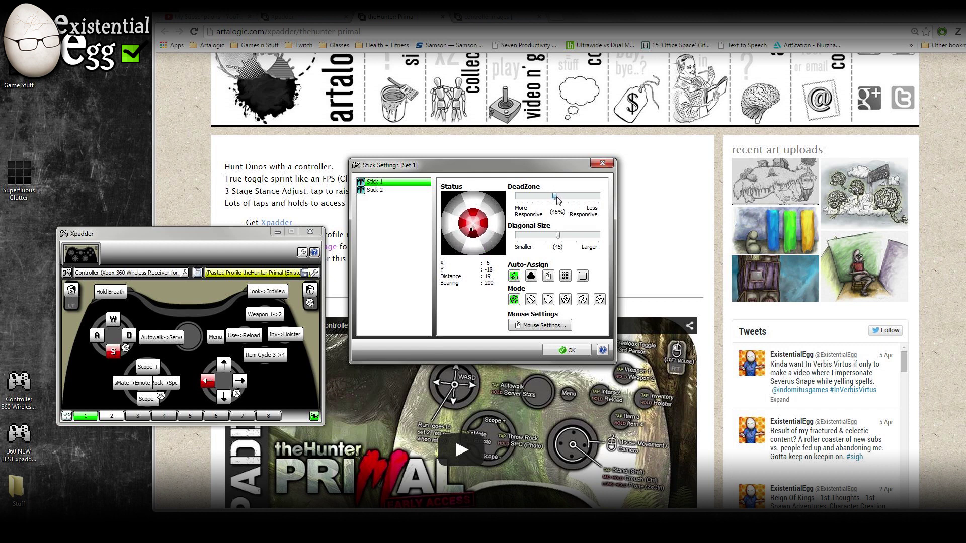
pyautogui.click(571, 351)
# Set Stick 2's DeadZone to 27% in its Stick Settings.
pyautogui.click(237, 396)
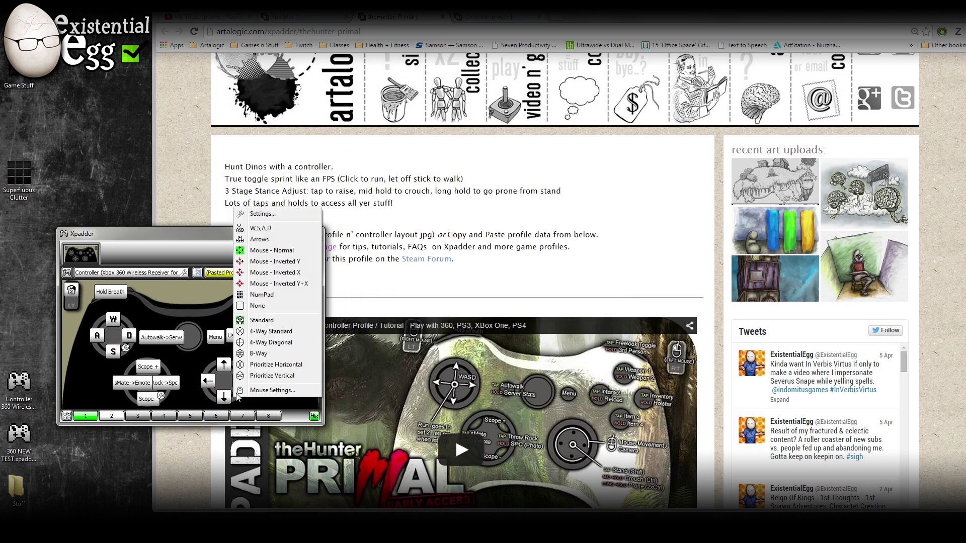
pyautogui.click(267, 214)
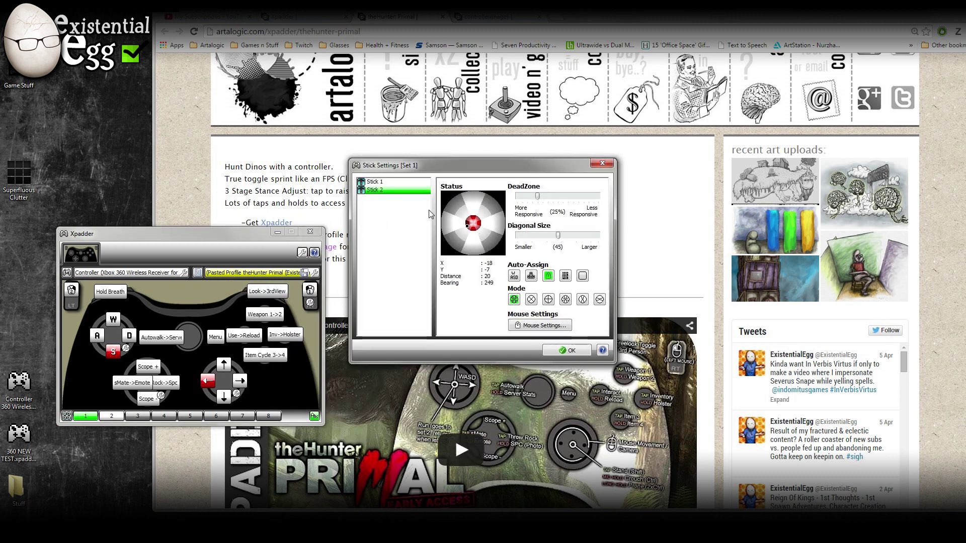
pyautogui.moveTo(537, 197); pyautogui.dragTo(499, 201)
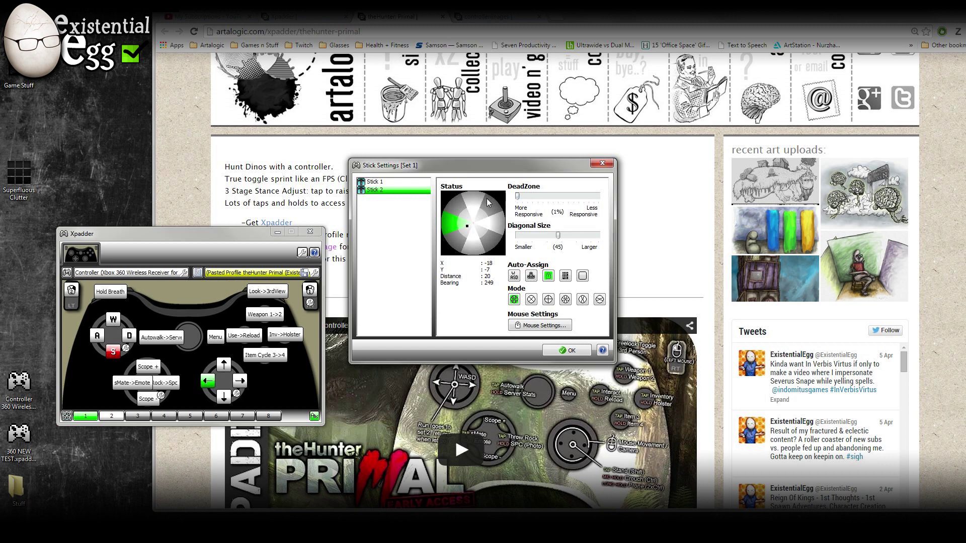
pyautogui.click(564, 351)
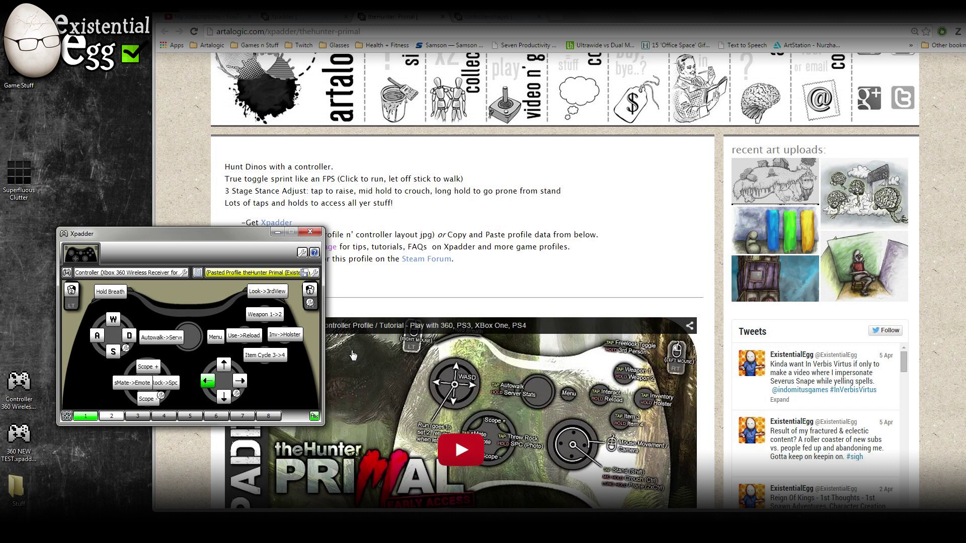
pyautogui.click(227, 396)
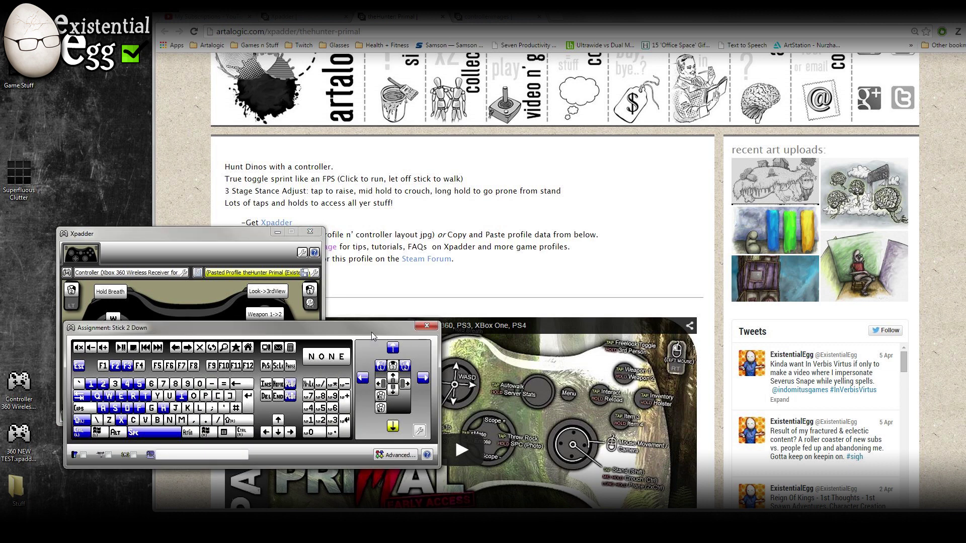
pyautogui.click(427, 325)
pyautogui.rightClick(235, 396)
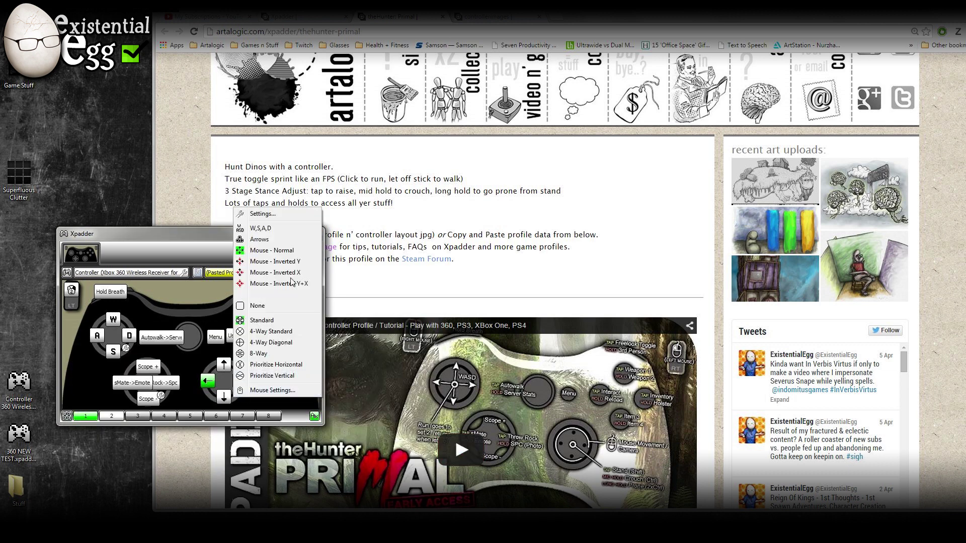
pyautogui.click(281, 214)
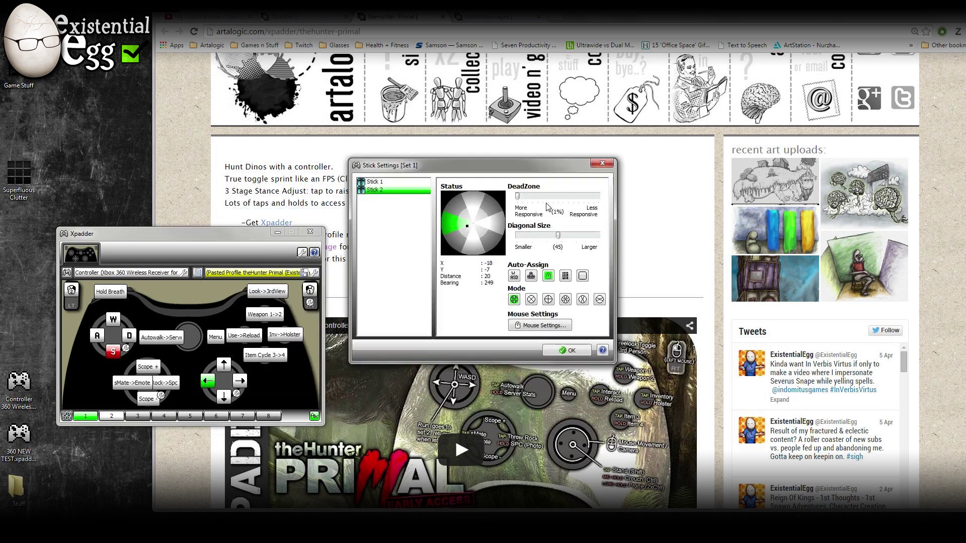
pyautogui.moveTo(518, 196); pyautogui.dragTo(524, 197)
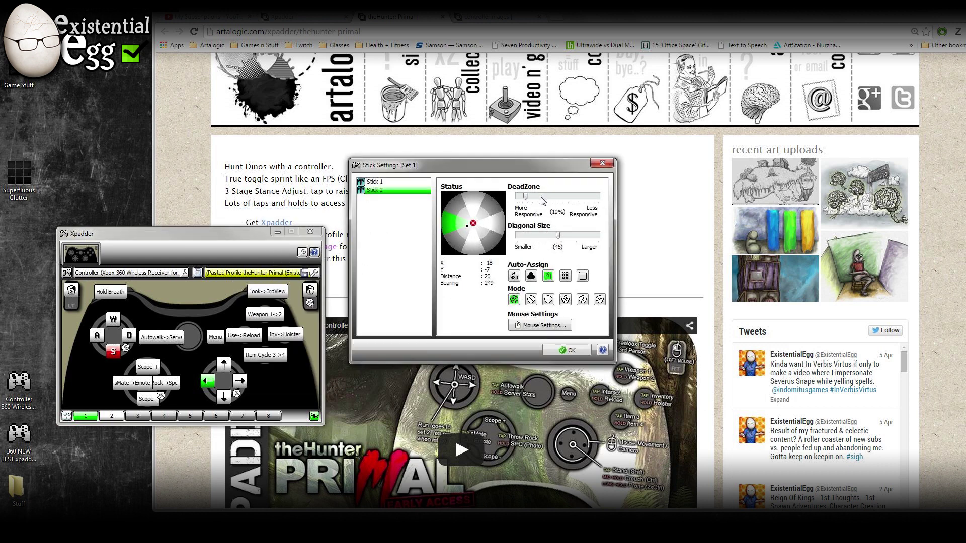
pyautogui.moveTo(525, 197); pyautogui.dragTo(550, 198)
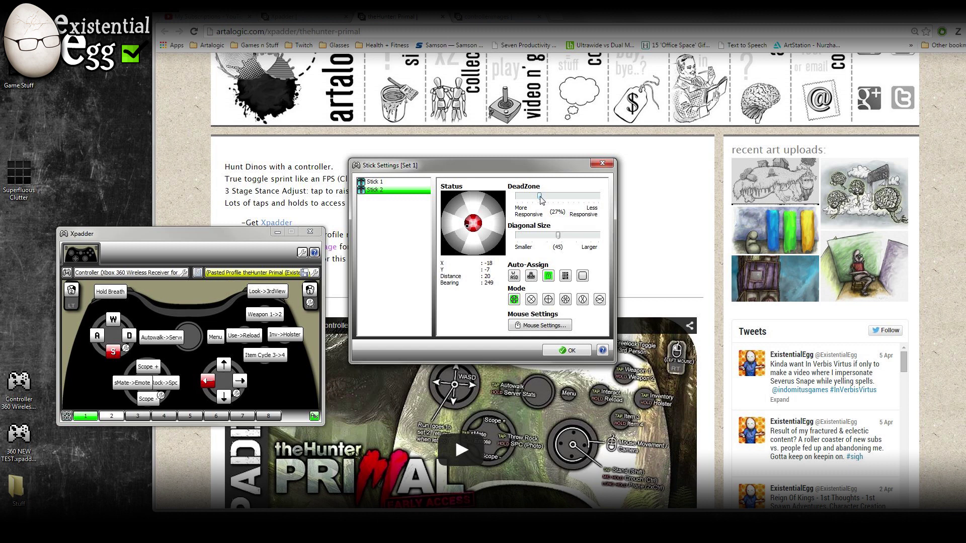
pyautogui.click(571, 350)
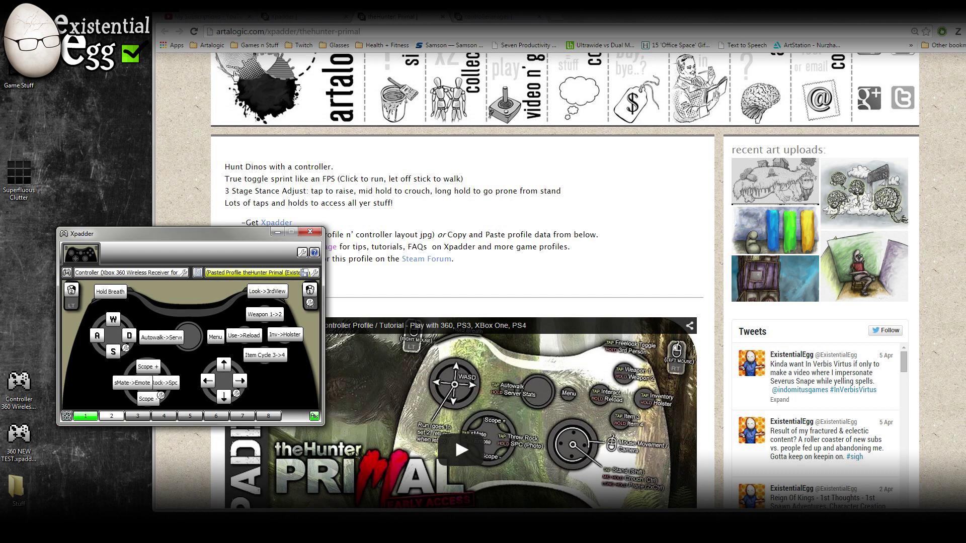
# Minimise Chrome with Win+D and move the Xpadder window toward the screen centre.
pyautogui.press('super+d')
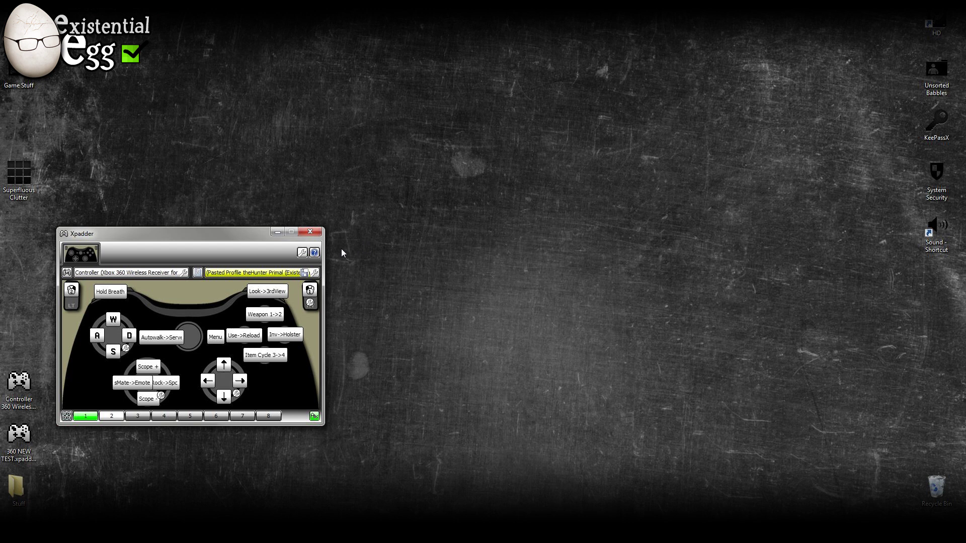
pyautogui.moveTo(228, 235); pyautogui.dragTo(465, 129)
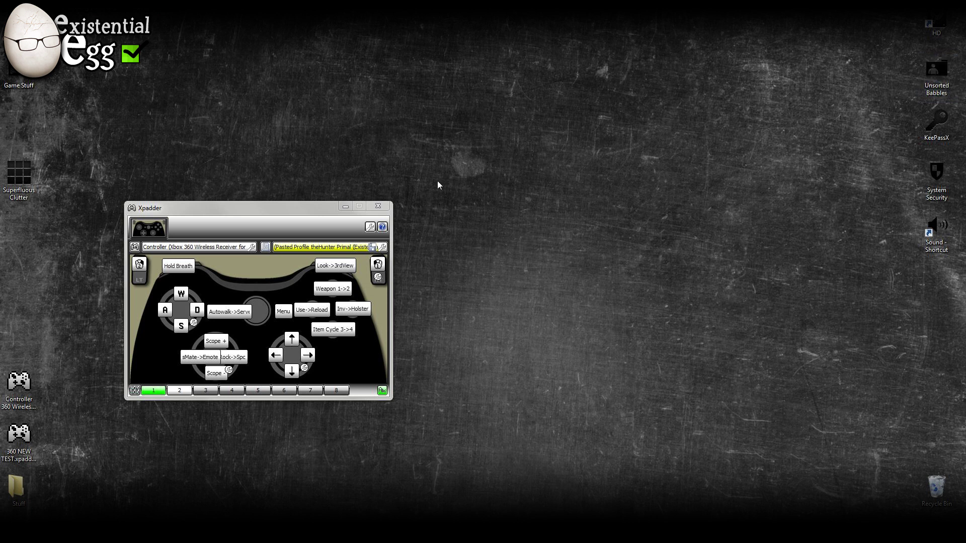
# In Controller Settings, place Button 9 on the left stick and Button 10 on the right stick.
pyautogui.click(135, 247)
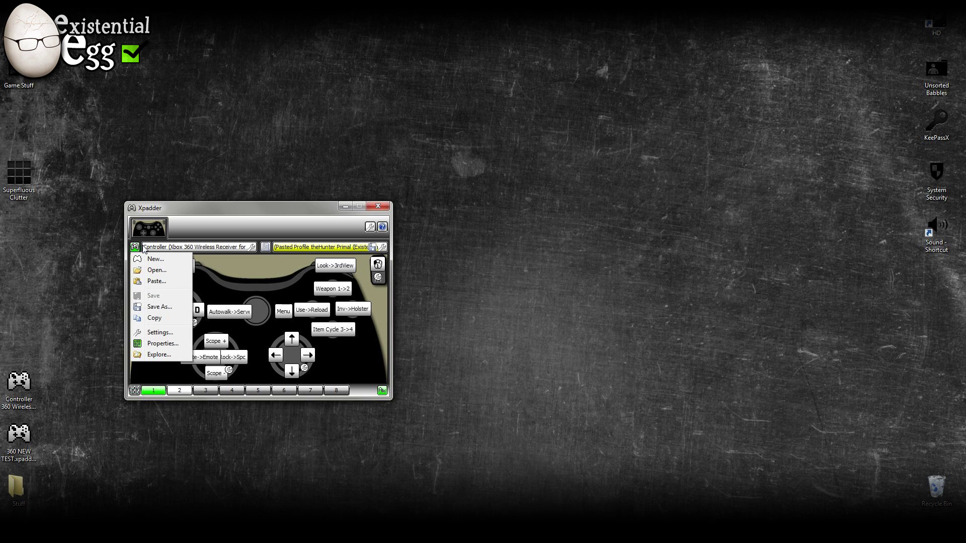
pyautogui.click(159, 332)
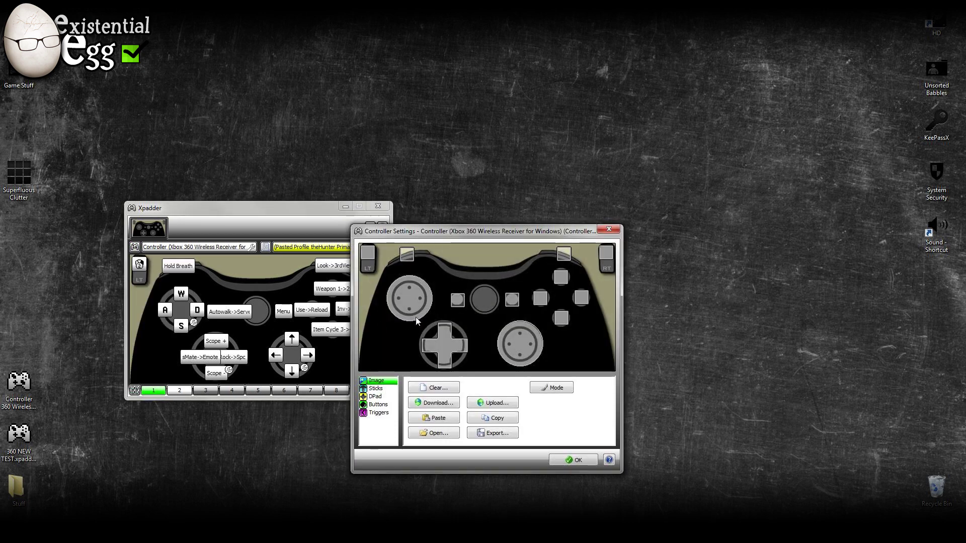
pyautogui.click(379, 405)
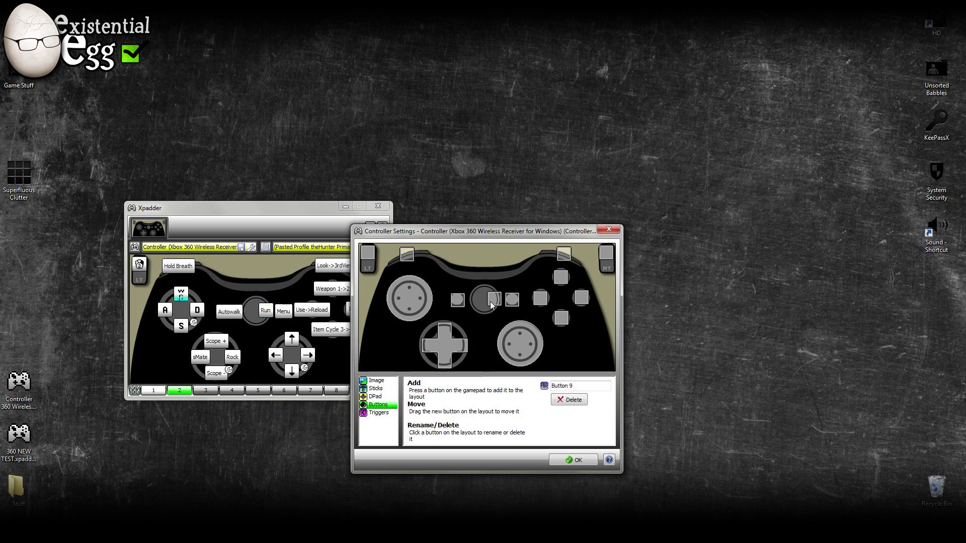
pyautogui.moveTo(495, 300); pyautogui.dragTo(411, 301)
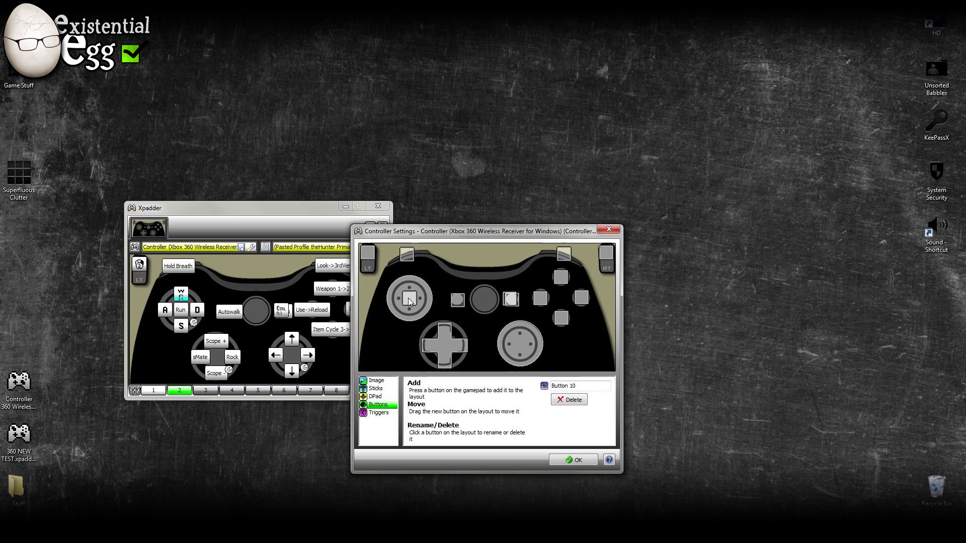
pyautogui.moveTo(431, 236); pyautogui.dragTo(486, 206)
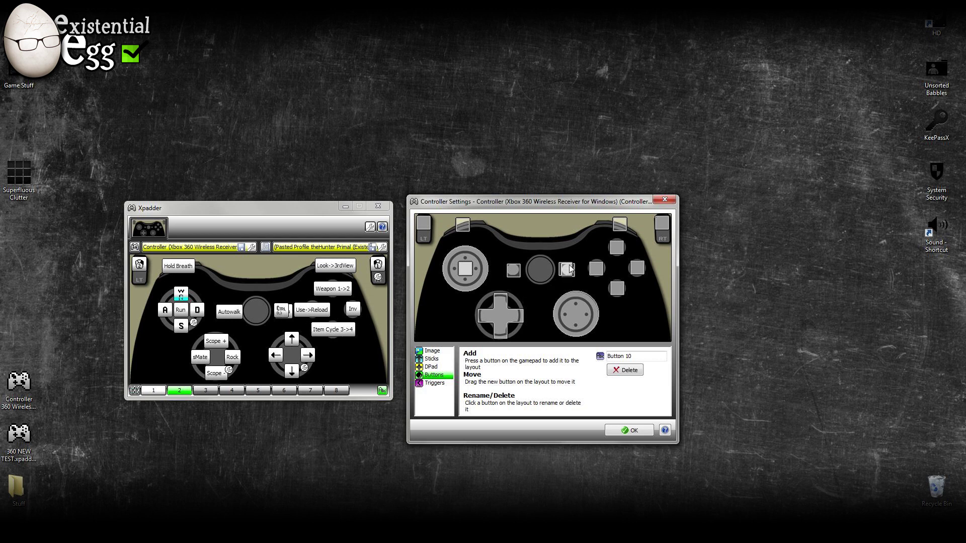
pyautogui.moveTo(570, 269); pyautogui.dragTo(578, 312)
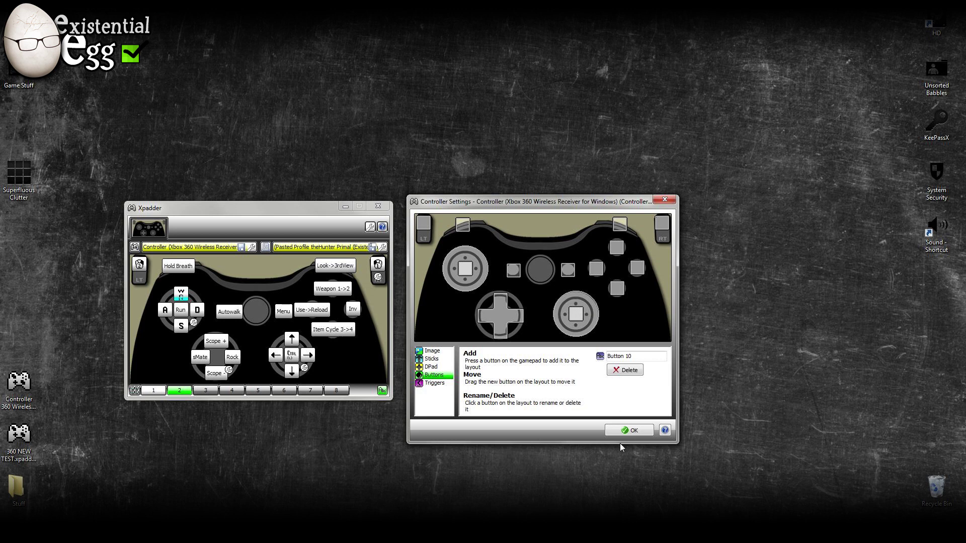
pyautogui.click(615, 429)
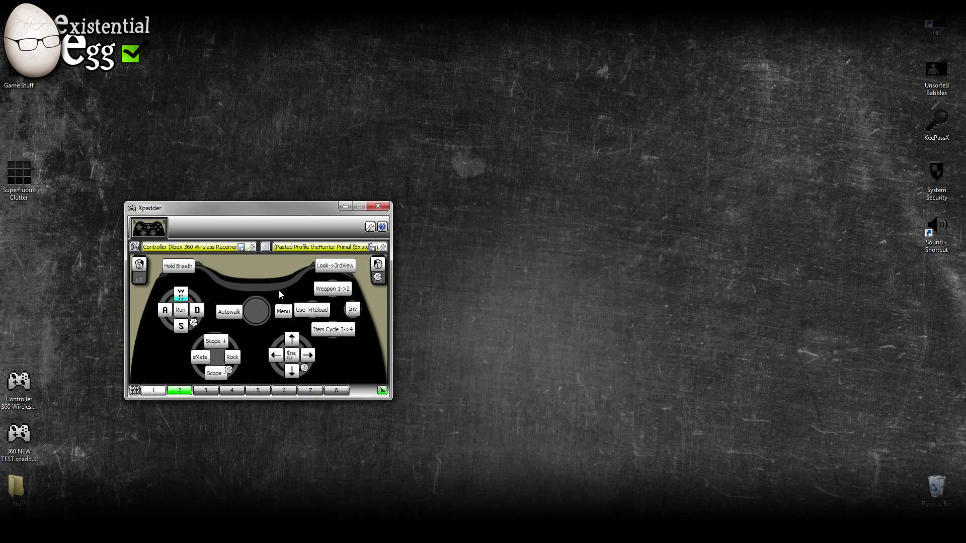
# Save the Xbox 360 controller layout with its new stick-click buttons.
pyautogui.click(134, 247)
pyautogui.click(154, 297)
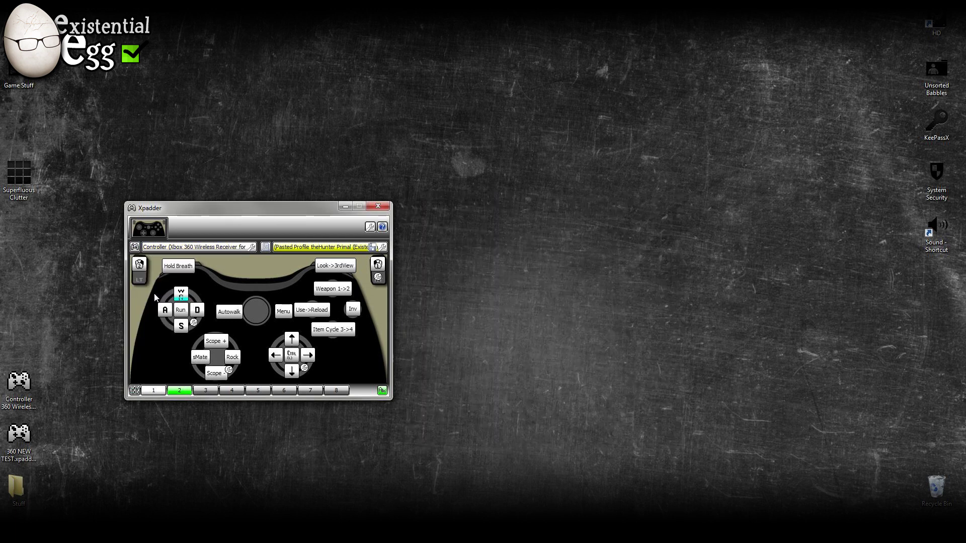